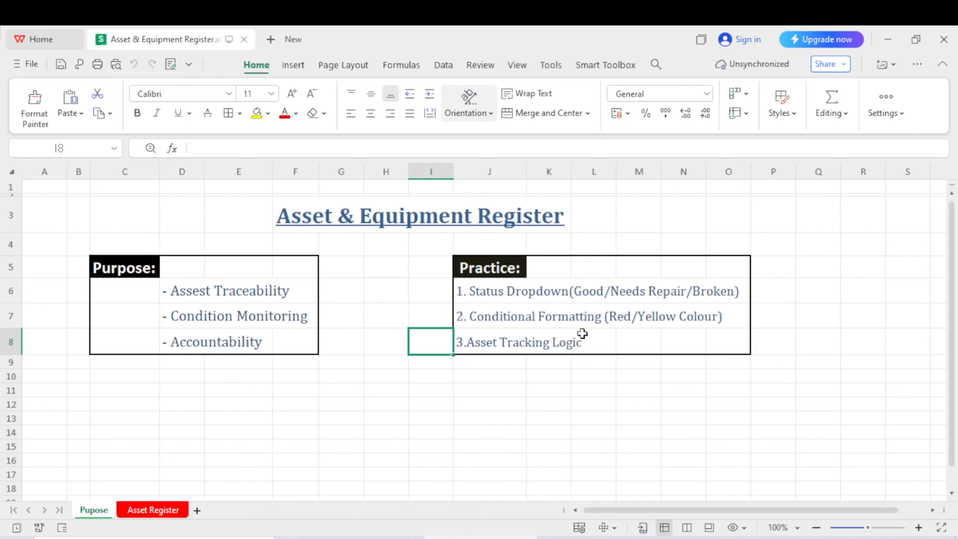
# Open the Asset Register sheet and review its column headings and asset rows
pyautogui.click(154, 511)
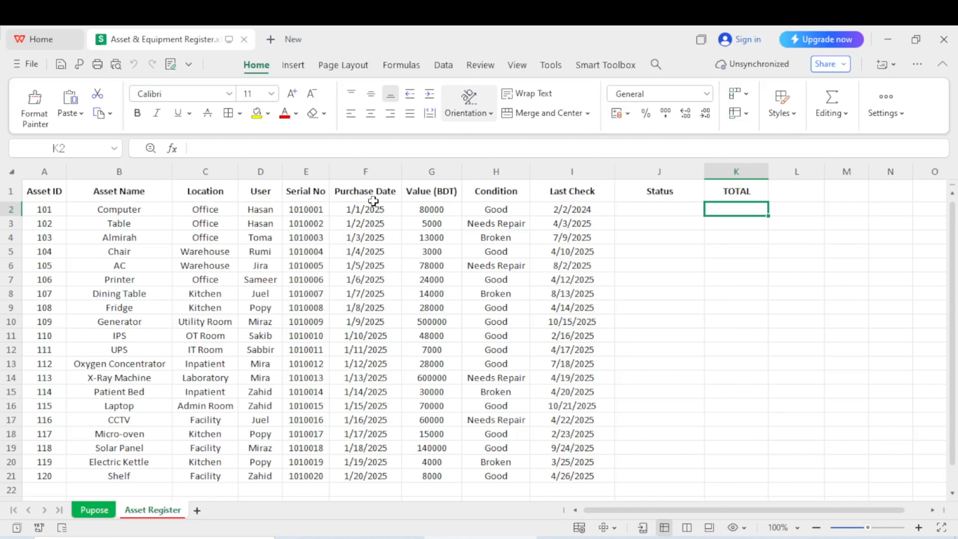
pyautogui.click(368, 195)
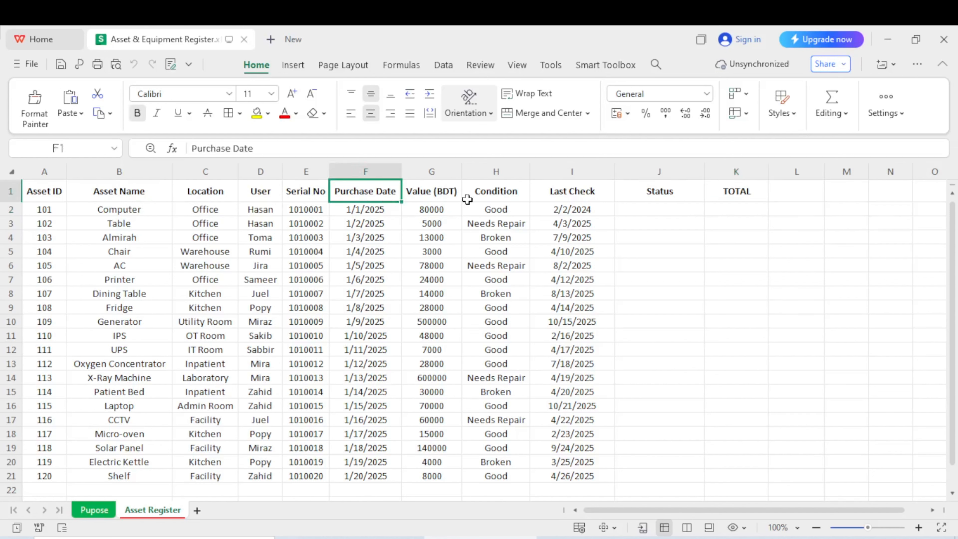
pyautogui.click(449, 194)
pyautogui.click(510, 193)
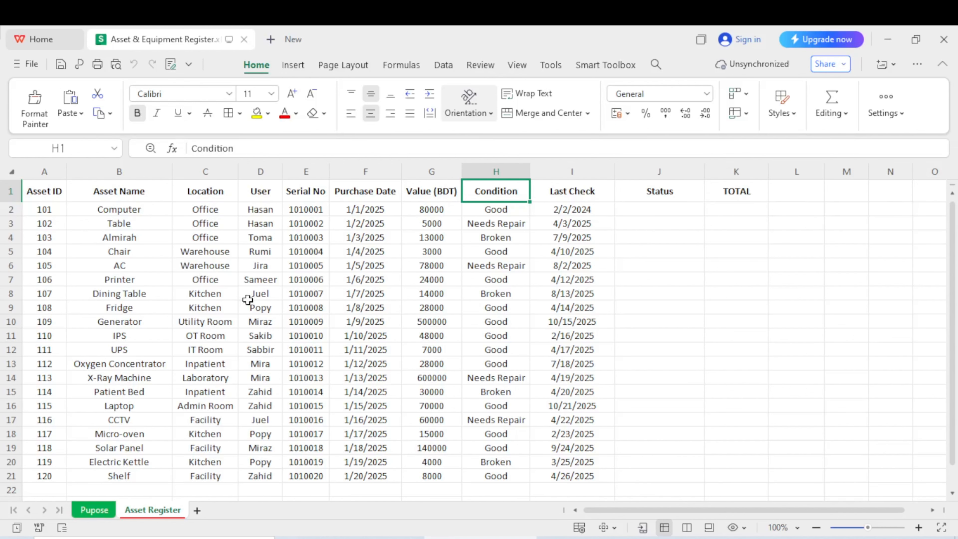
pyautogui.scroll(-1, 247, 299)
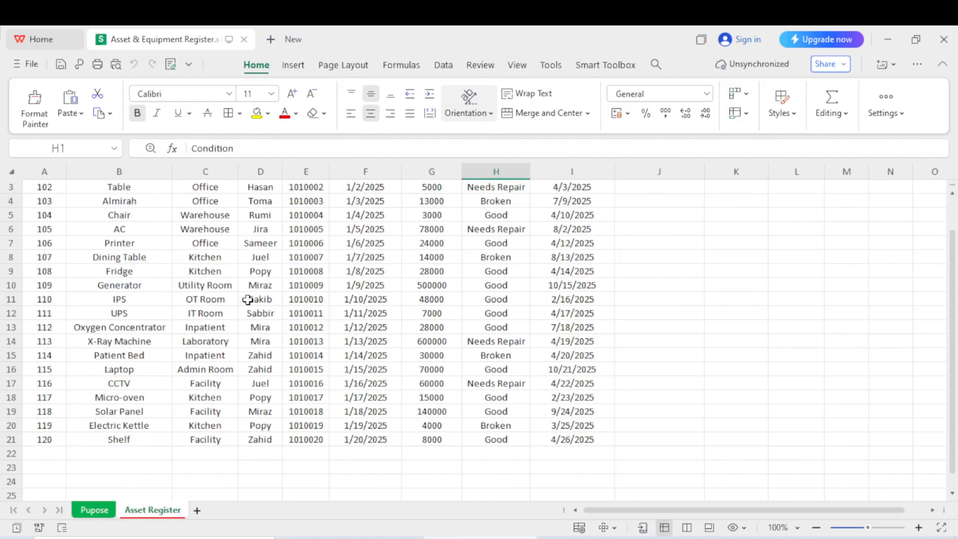
pyautogui.scroll(-1, 234, 301)
pyautogui.scroll(2, 189, 308)
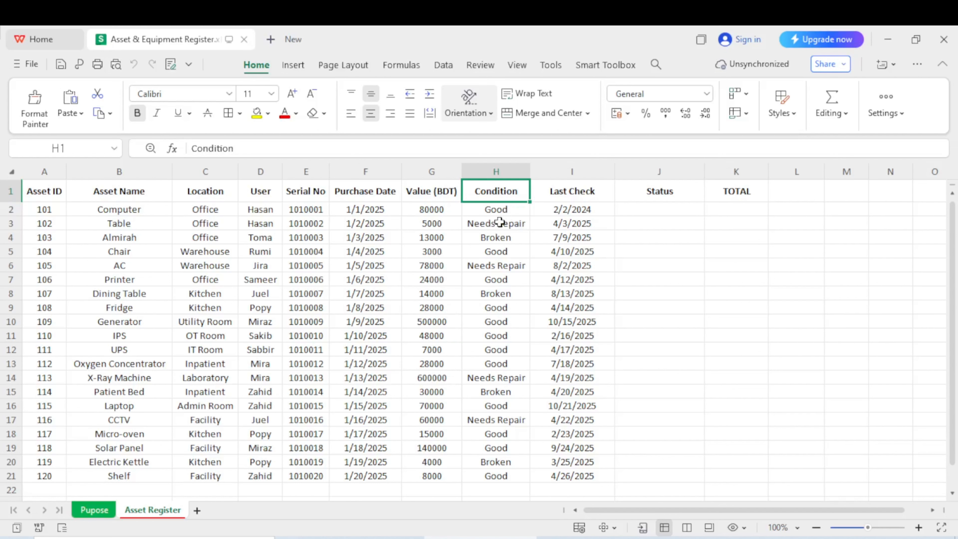
# Clear all the entries under the Condition heading, cells H2 to H21
pyautogui.click(496, 214)
pyautogui.click(500, 252)
pyautogui.click(495, 350)
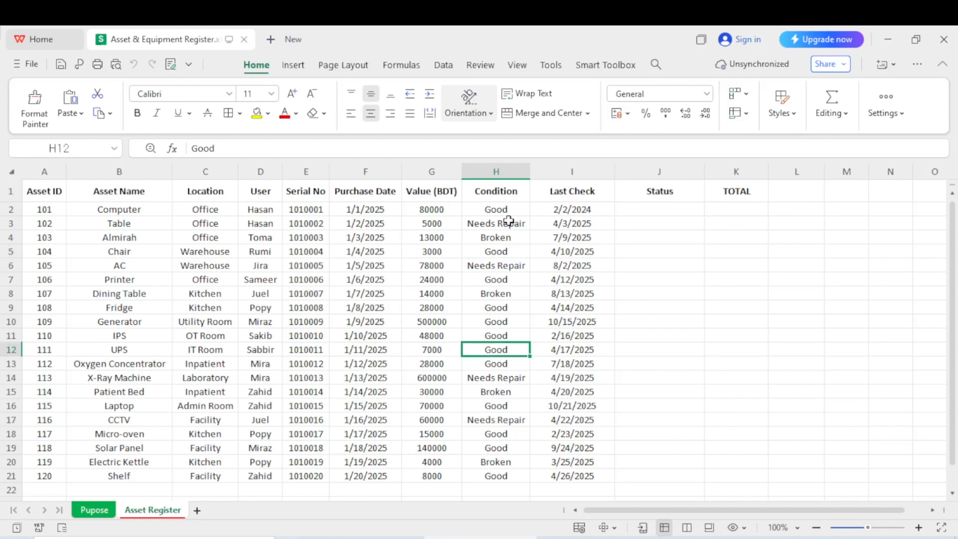
pyautogui.click(498, 212)
pyautogui.moveTo(496, 237); pyautogui.dragTo(500, 476)
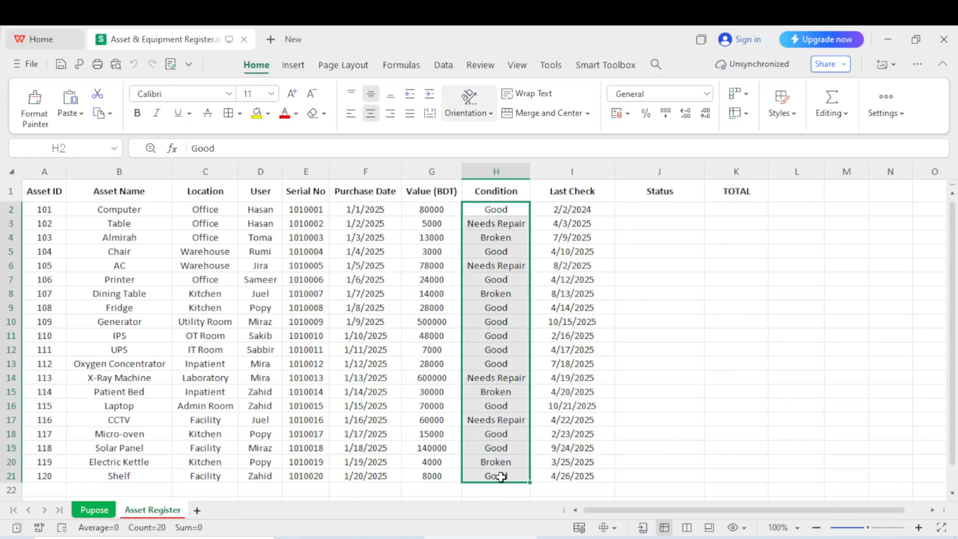
pyautogui.press('Delete')
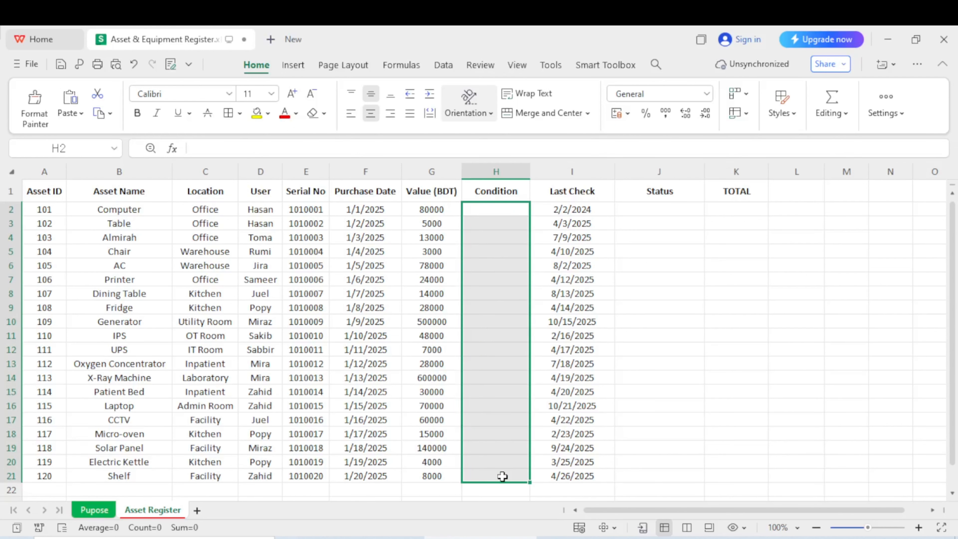
# Check the practice list on the Pupose sheet for the dropdown options, and return to the Asset Register sheet
pyautogui.click(94, 510)
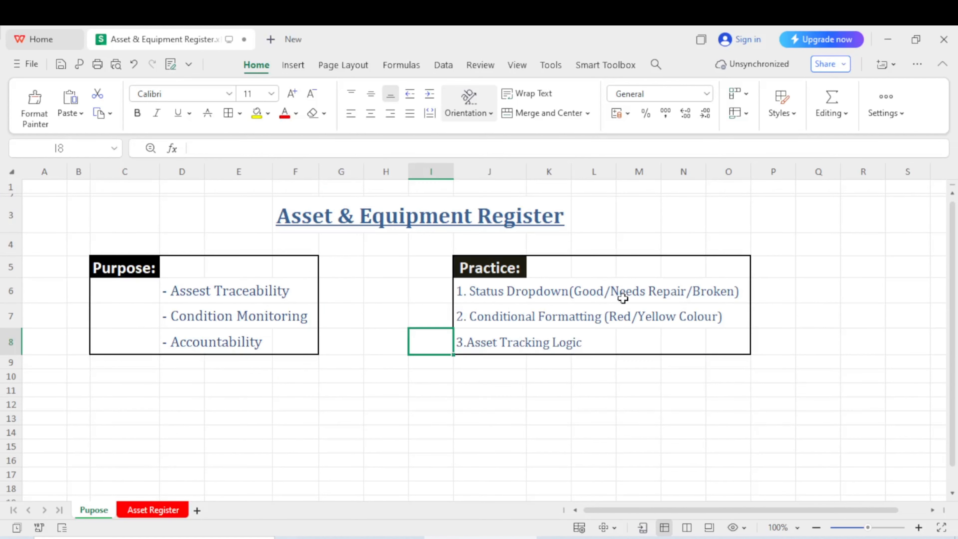
pyautogui.click(153, 510)
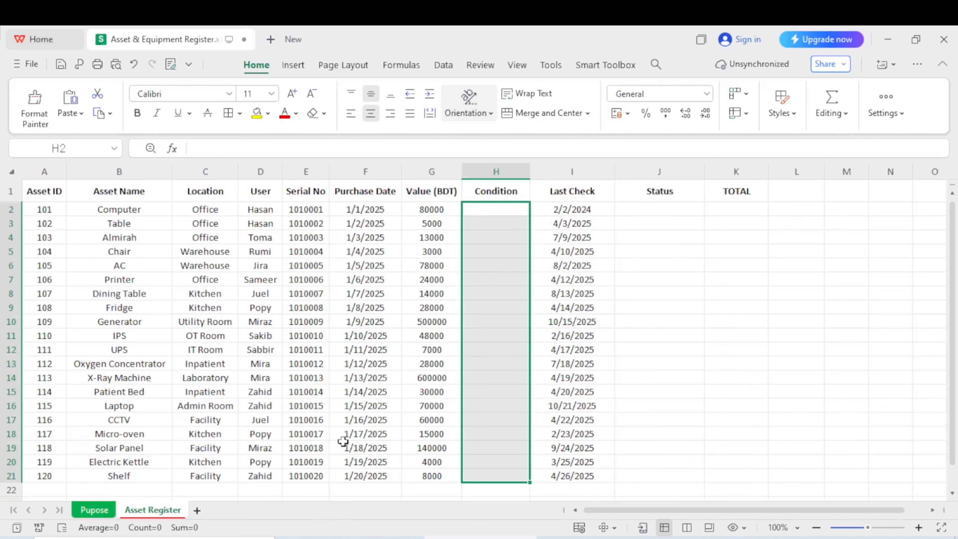
pyautogui.click(501, 306)
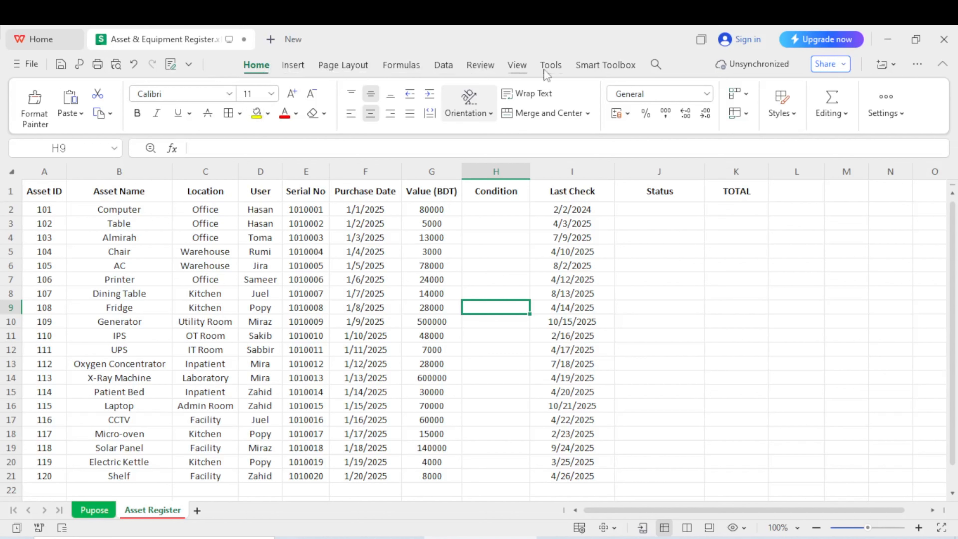
pyautogui.click(501, 211)
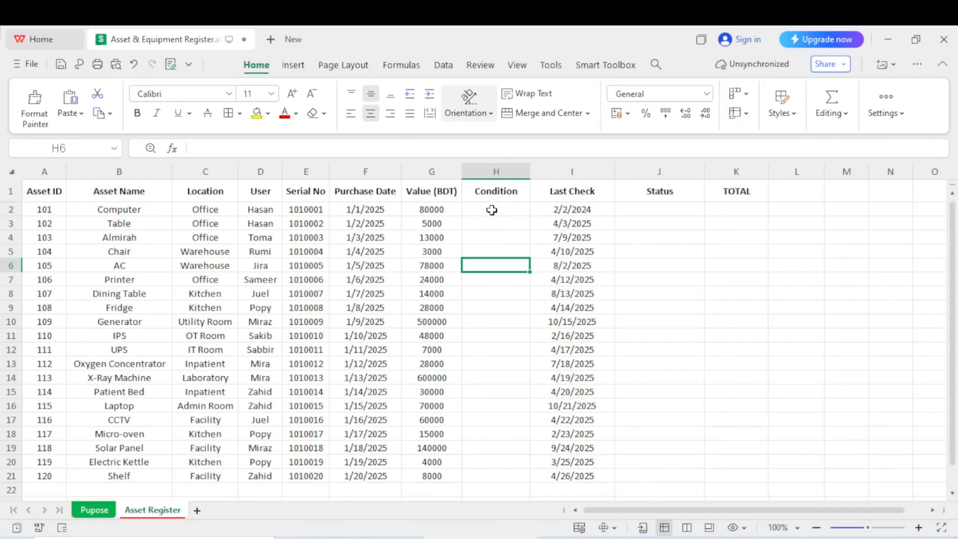
# Apply List data validation to H2:H21 with the source Good,Needs Repair,Broken and an in-cell dropdown
pyautogui.moveTo(492, 210); pyautogui.dragTo(513, 479)
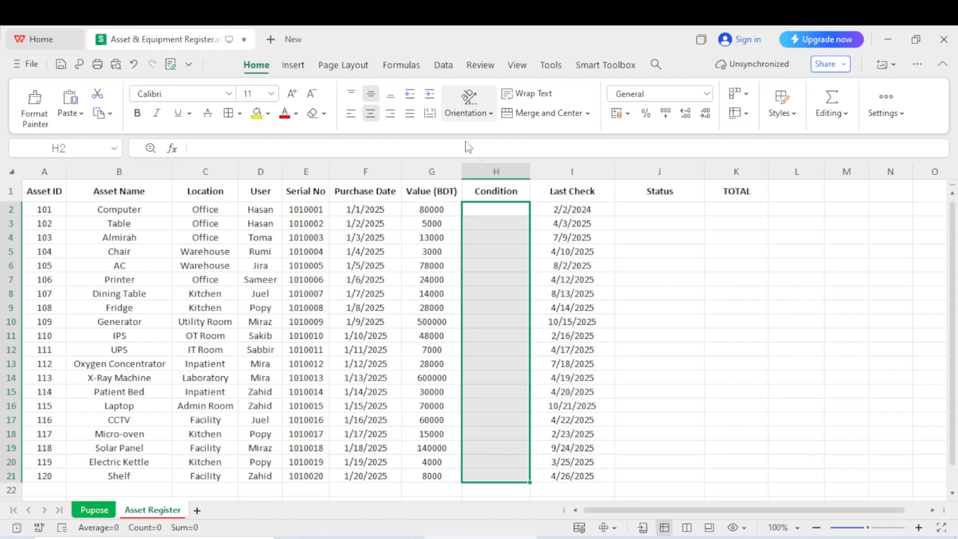
pyautogui.click(442, 66)
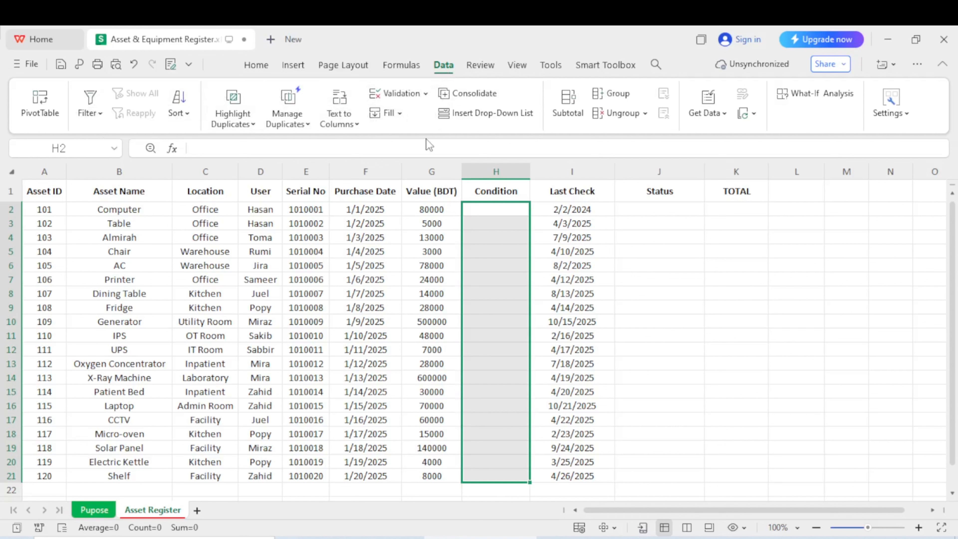
pyautogui.click(427, 94)
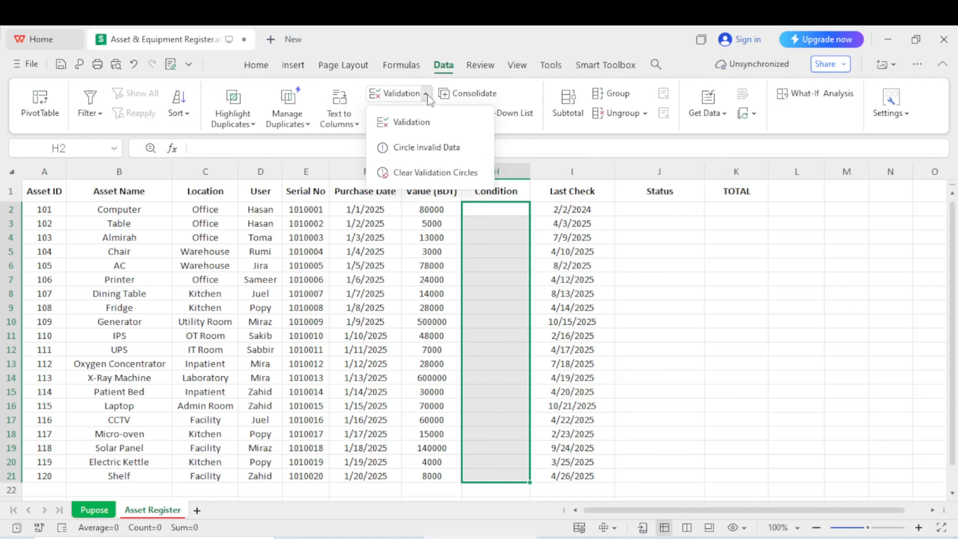
pyautogui.click(422, 123)
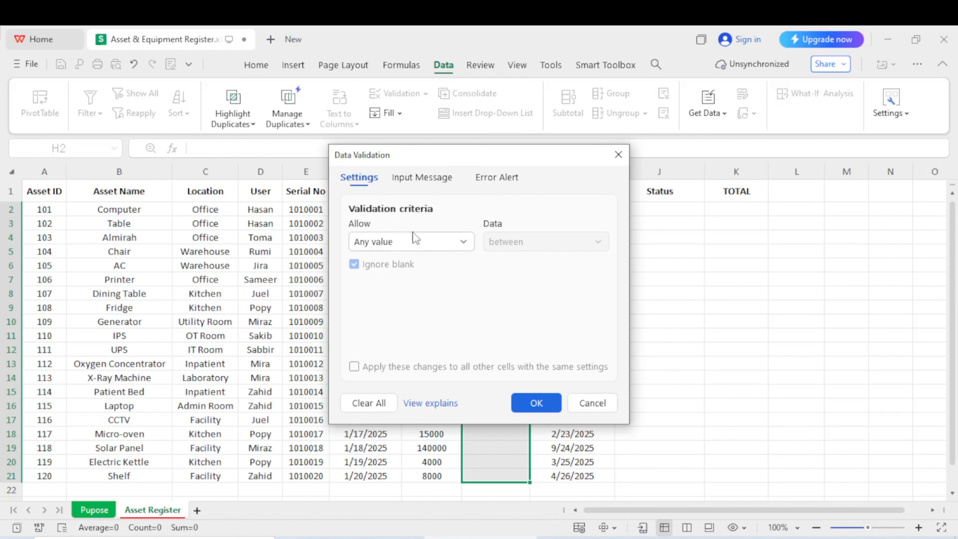
pyautogui.click(463, 242)
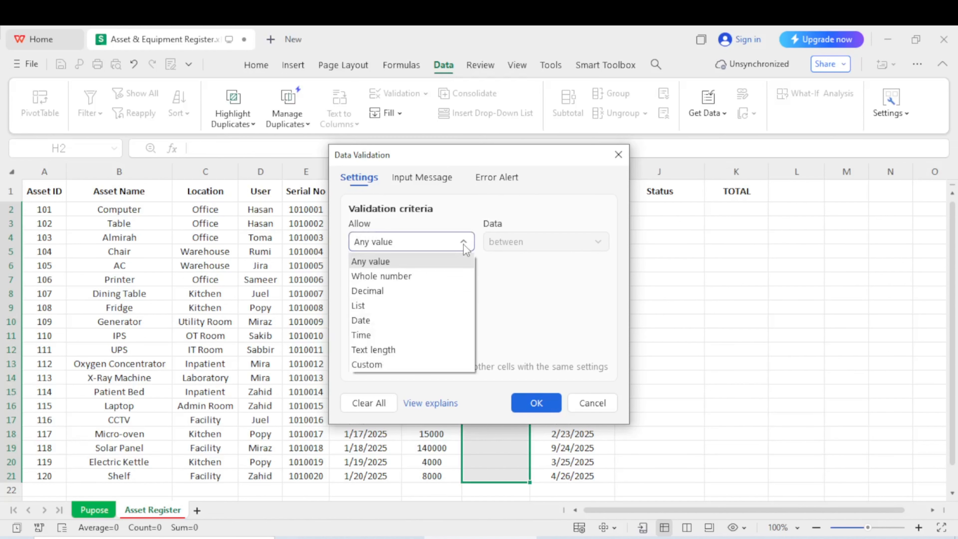
pyautogui.click(382, 304)
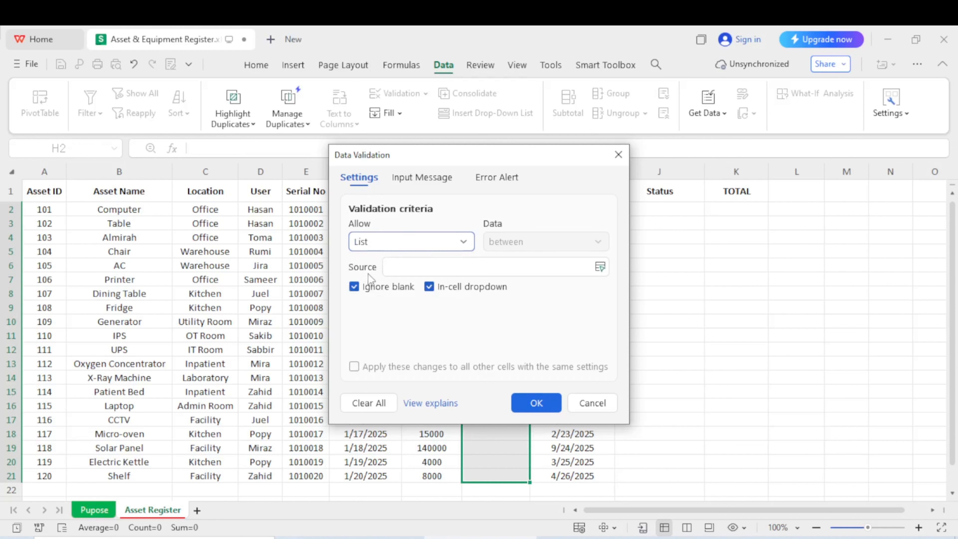
pyautogui.click(404, 268)
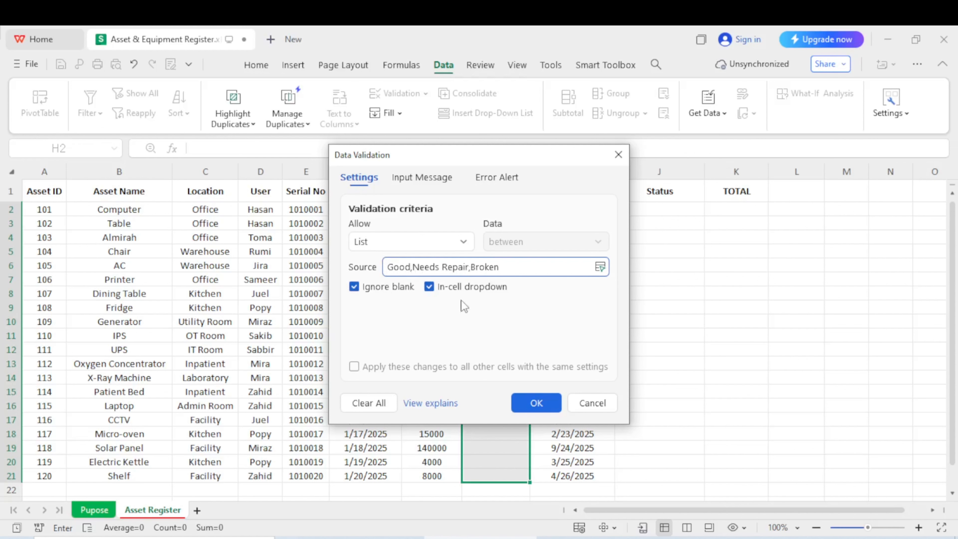
pyautogui.click(539, 403)
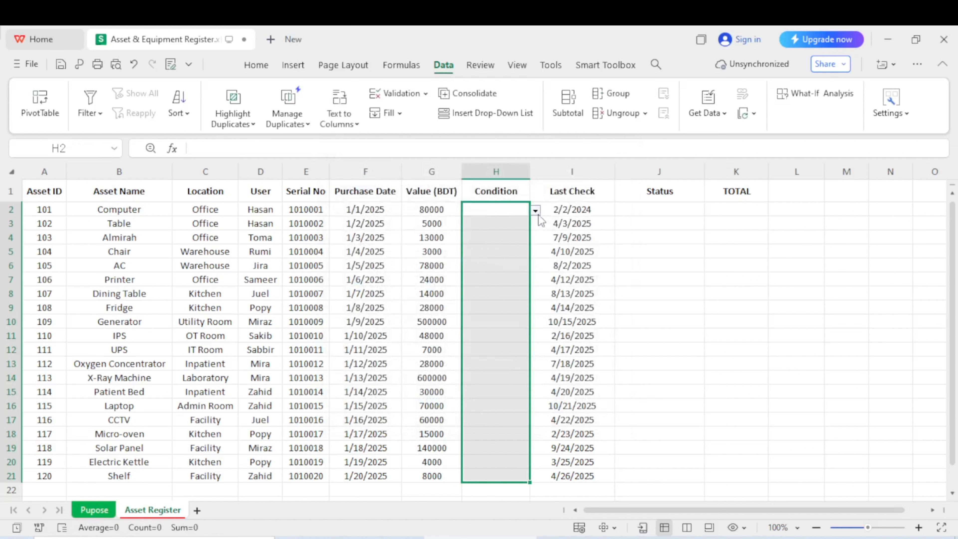
pyautogui.click(515, 263)
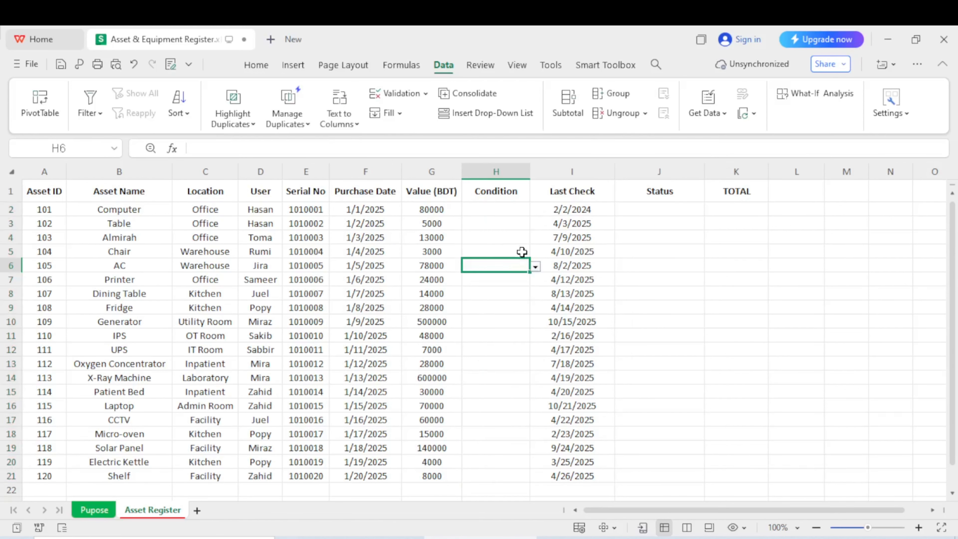
# Set the condition of the Computer and the Table to Good from the dropdown list
pyautogui.click(497, 211)
pyautogui.click(536, 211)
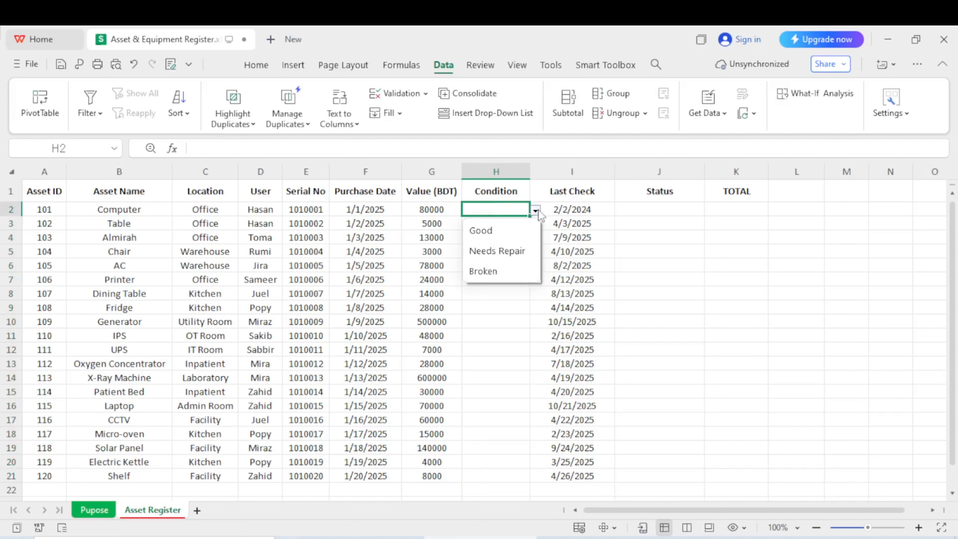
pyautogui.click(518, 235)
pyautogui.click(498, 223)
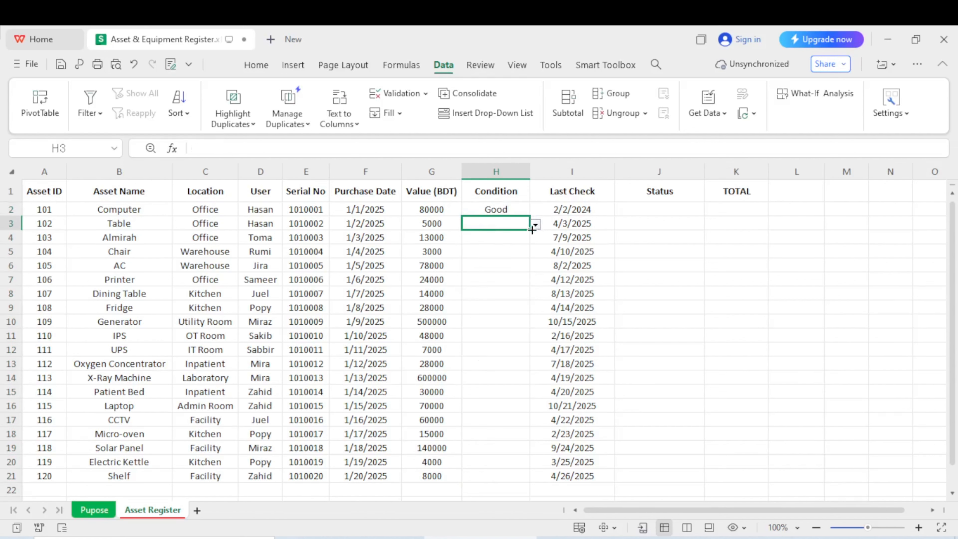
pyautogui.click(536, 225)
pyautogui.click(501, 244)
# Set the condition of the Almirah and the Chair to Needs Repair
pyautogui.click(503, 240)
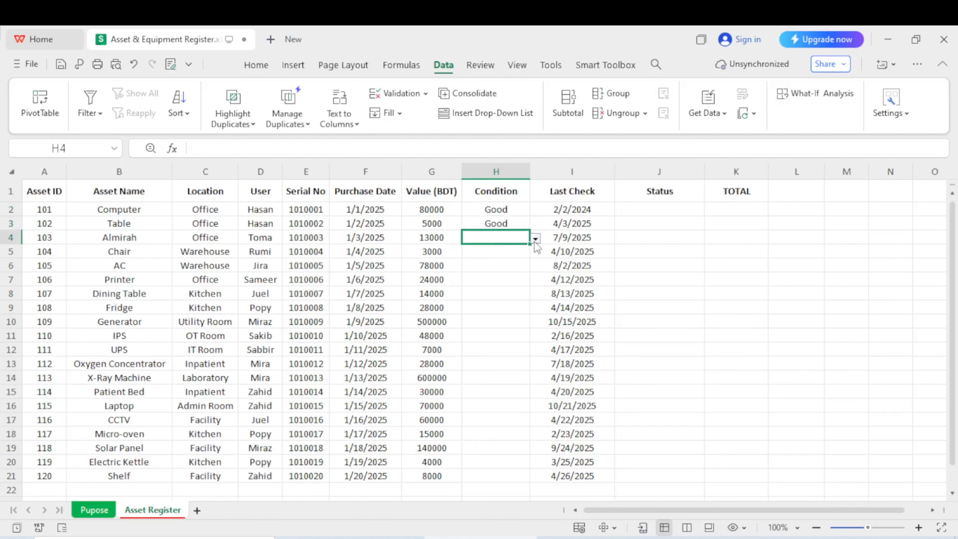
pyautogui.click(536, 238)
pyautogui.click(502, 275)
pyautogui.click(507, 253)
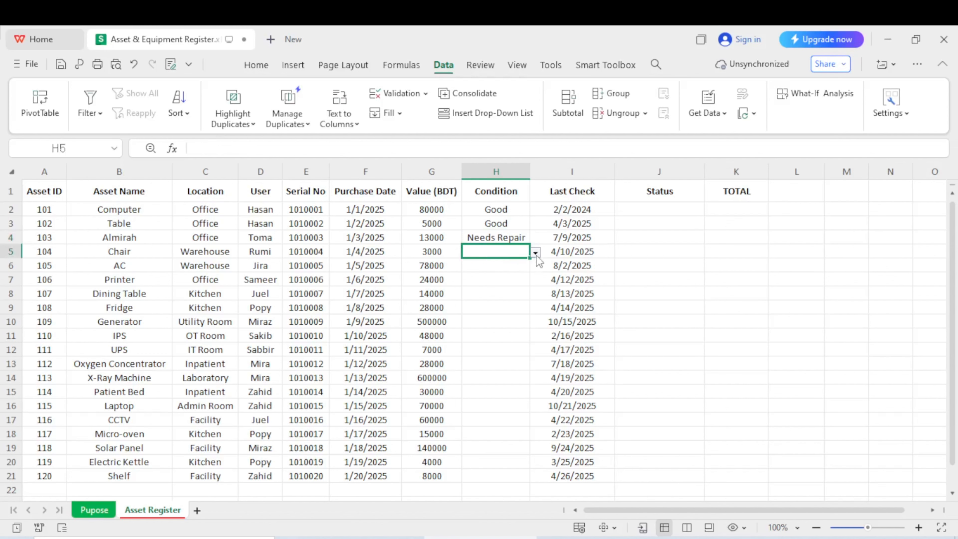
pyautogui.click(535, 252)
pyautogui.click(505, 291)
# Set the AC's condition to Good and the Printer's to Broken
pyautogui.click(509, 266)
pyautogui.click(536, 266)
pyautogui.click(502, 286)
pyautogui.click(520, 280)
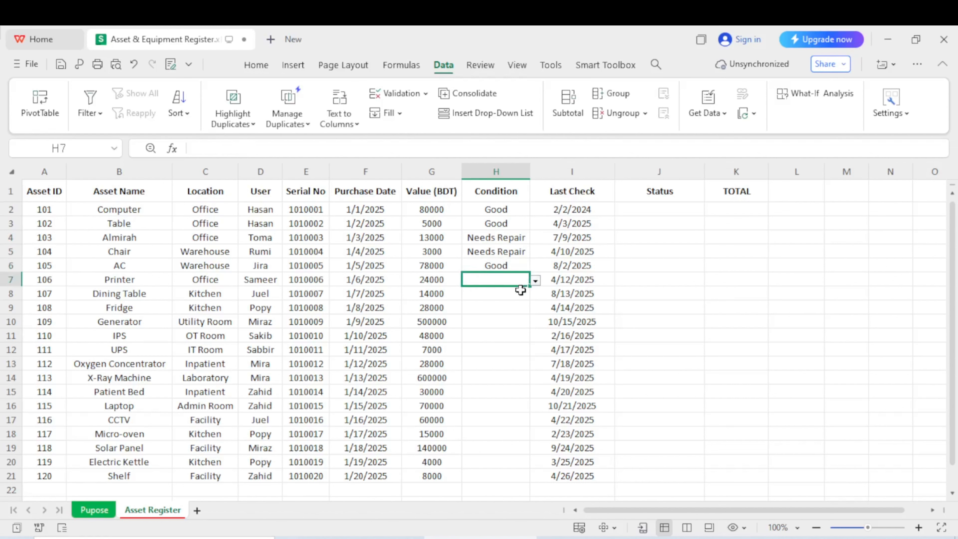
pyautogui.click(536, 280)
pyautogui.click(485, 340)
# Set the condition of the Dining Table, Fridge and Generator to Good
pyautogui.click(522, 294)
pyautogui.click(536, 294)
pyautogui.click(483, 314)
pyautogui.click(508, 308)
pyautogui.click(536, 309)
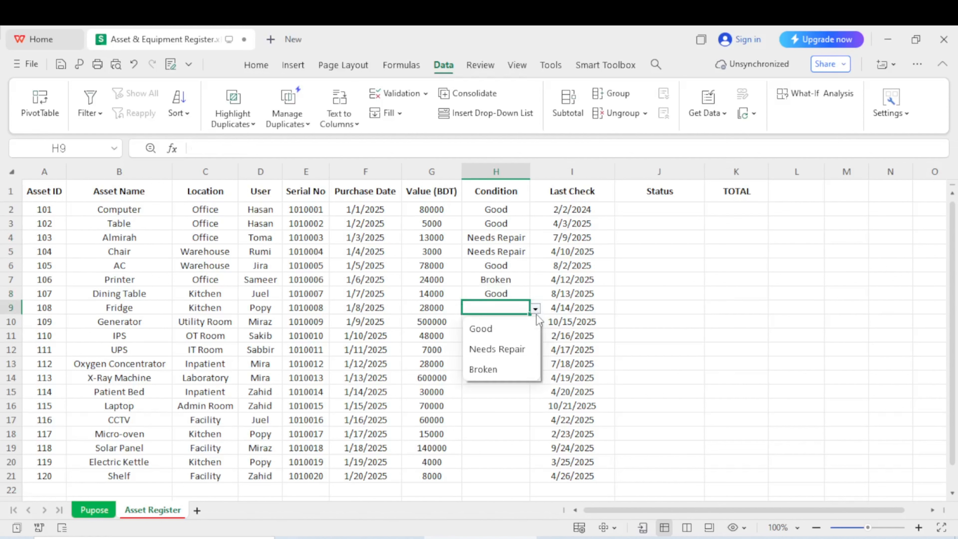
pyautogui.click(482, 329)
pyautogui.click(524, 323)
pyautogui.click(536, 322)
pyautogui.click(490, 343)
# Set the IPS condition to Needs Repair, and the UPS and Oxygen Concentrator conditions to Good
pyautogui.click(510, 336)
pyautogui.click(536, 336)
pyautogui.click(498, 377)
pyautogui.click(515, 350)
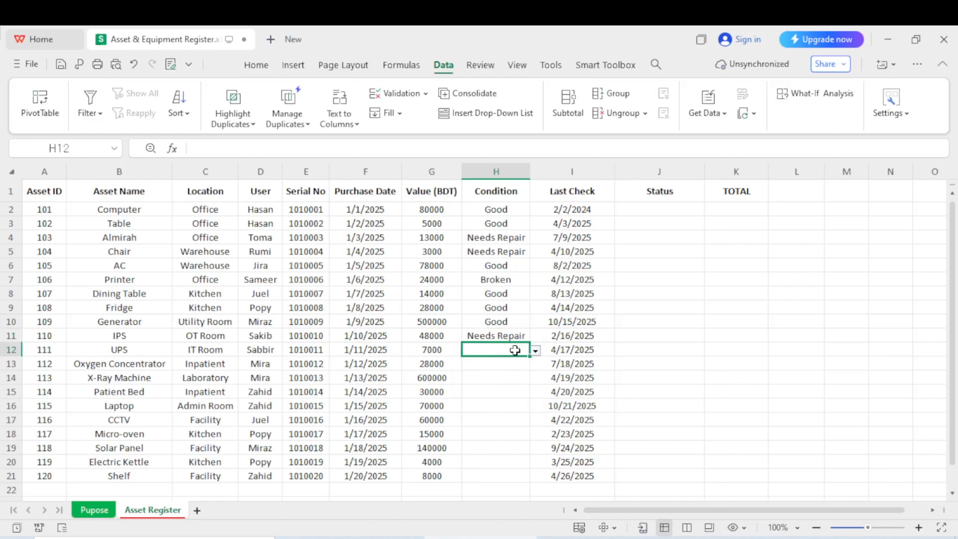
pyautogui.click(535, 350)
pyautogui.click(500, 371)
pyautogui.click(502, 363)
pyautogui.click(535, 365)
pyautogui.click(498, 385)
# Set the X-Ray Machine's condition to Broken, and the Patient Bed's and Laptop's conditions to Good
pyautogui.click(498, 376)
pyautogui.click(535, 378)
pyautogui.click(505, 416)
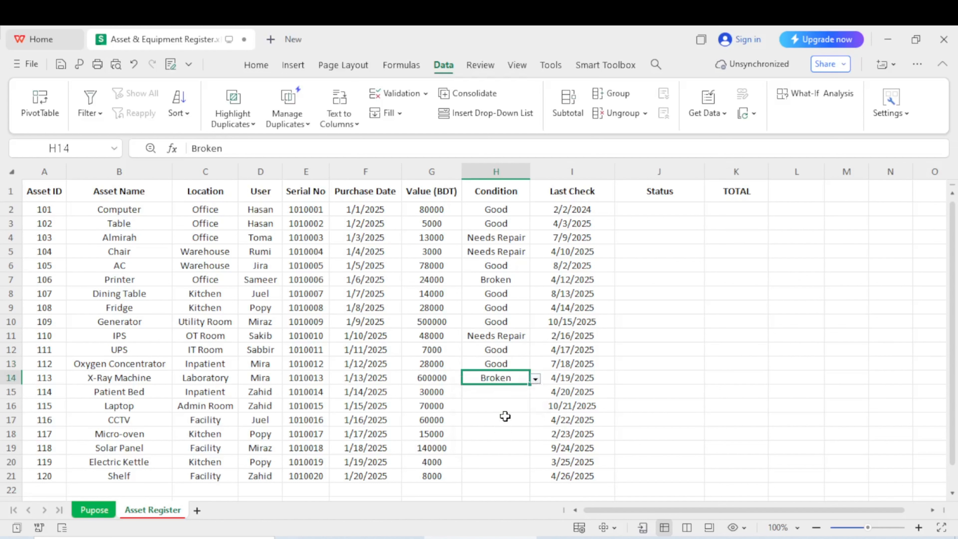
pyautogui.click(496, 392)
pyautogui.click(536, 393)
pyautogui.click(487, 411)
pyautogui.click(502, 406)
pyautogui.click(536, 407)
pyautogui.click(515, 428)
# Set the CCTV condition to Needs Repair and the Micro-oven's to Good
pyautogui.click(524, 420)
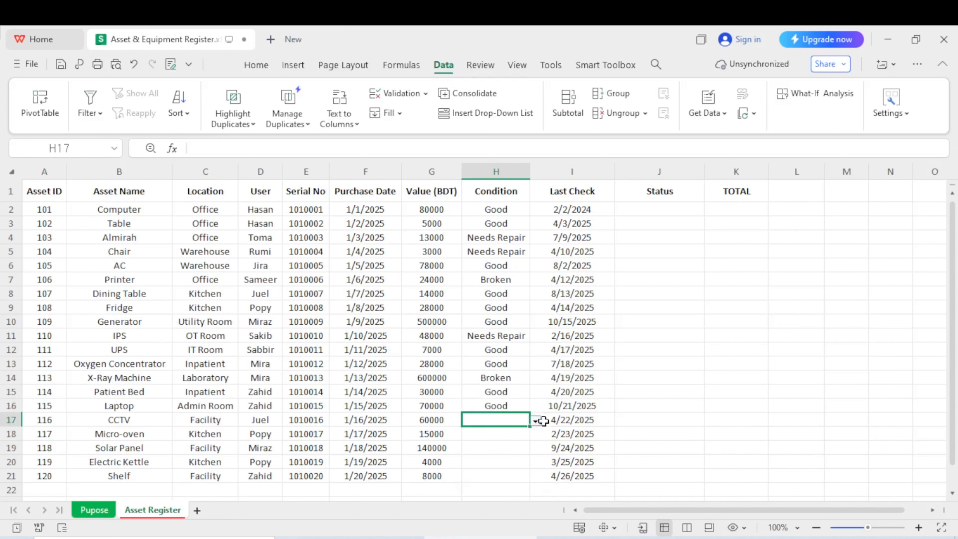
pyautogui.click(536, 421)
pyautogui.click(507, 458)
pyautogui.click(522, 434)
pyautogui.click(536, 434)
pyautogui.click(506, 451)
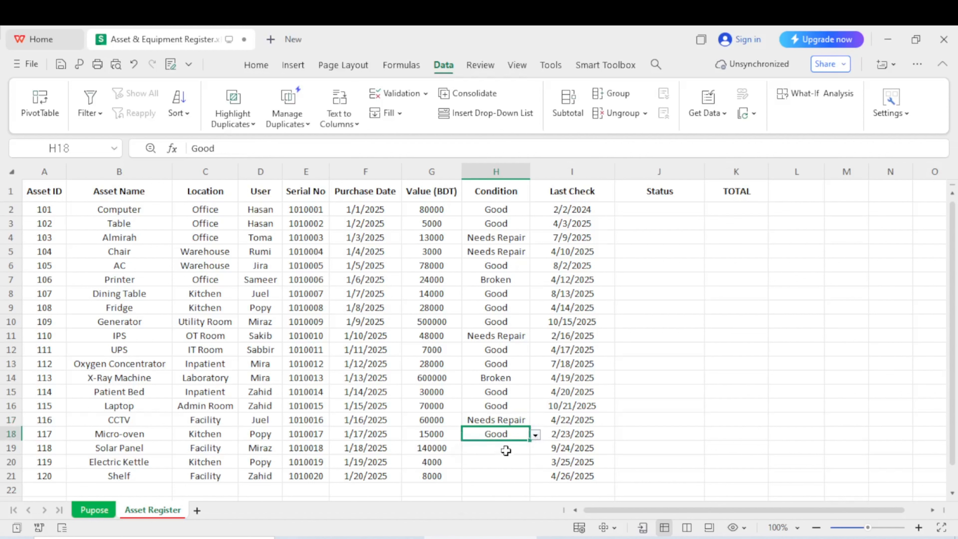
# Set the Solar Panel's condition to Needs Repair and the Electric Kettle's to Broken
pyautogui.click(506, 450)
pyautogui.click(535, 449)
pyautogui.click(494, 489)
pyautogui.click(501, 462)
pyautogui.click(536, 463)
pyautogui.click(495, 523)
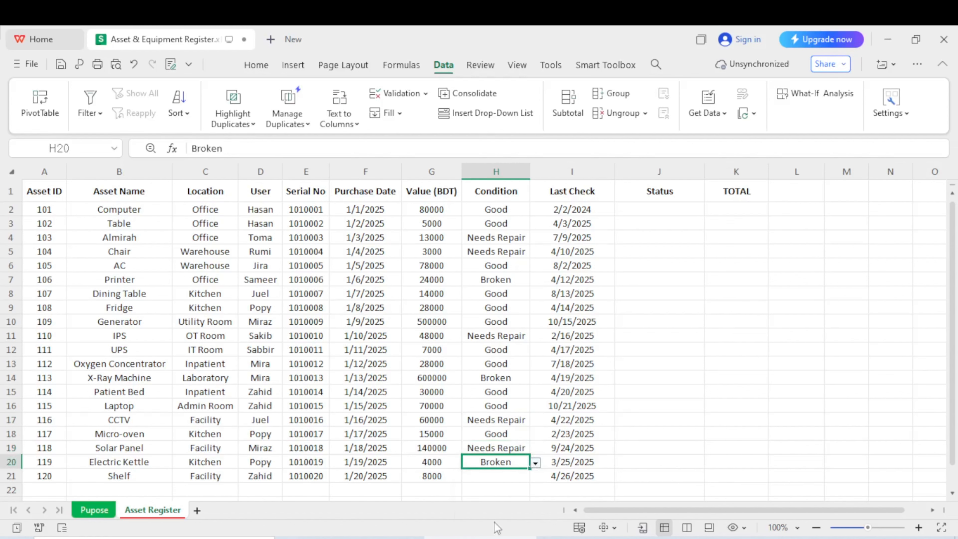
pyautogui.moveTo(526, 469); pyautogui.dragTo(529, 476)
pyautogui.click(502, 465)
pyautogui.click(506, 476)
pyautogui.click(509, 463)
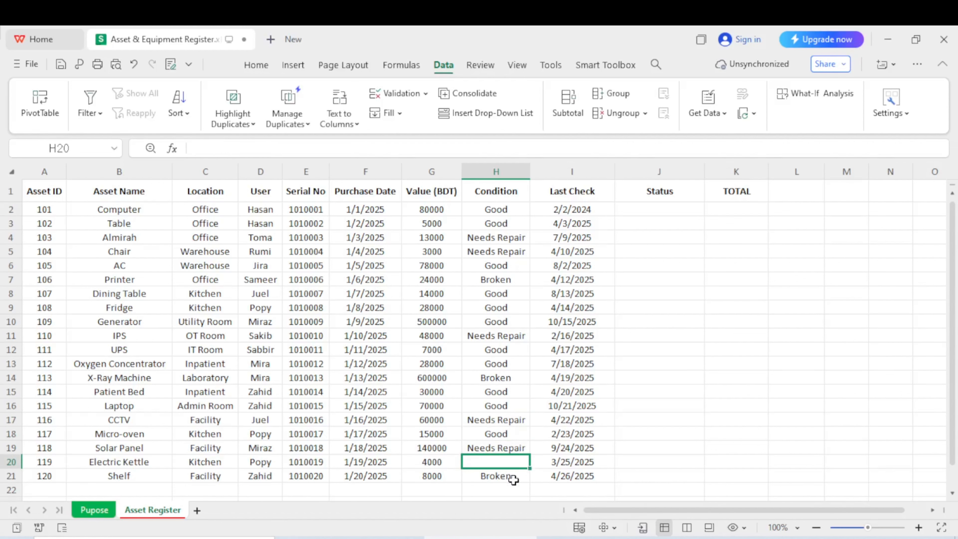
pyautogui.hotkey('ctrl', 'z')
# Set the condition of the Shelf in the last asset row to Good
pyautogui.click(497, 476)
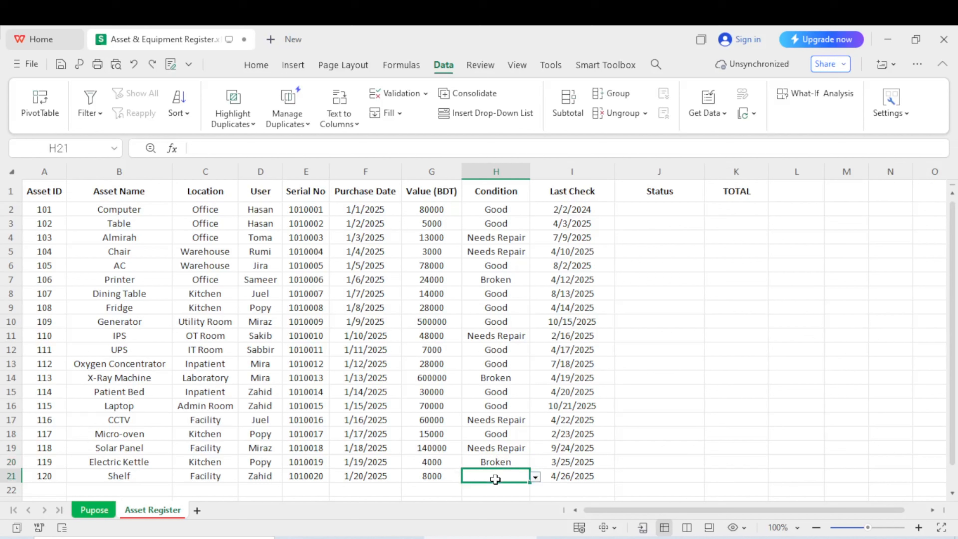
pyautogui.click(536, 478)
pyautogui.click(549, 484)
pyautogui.click(513, 307)
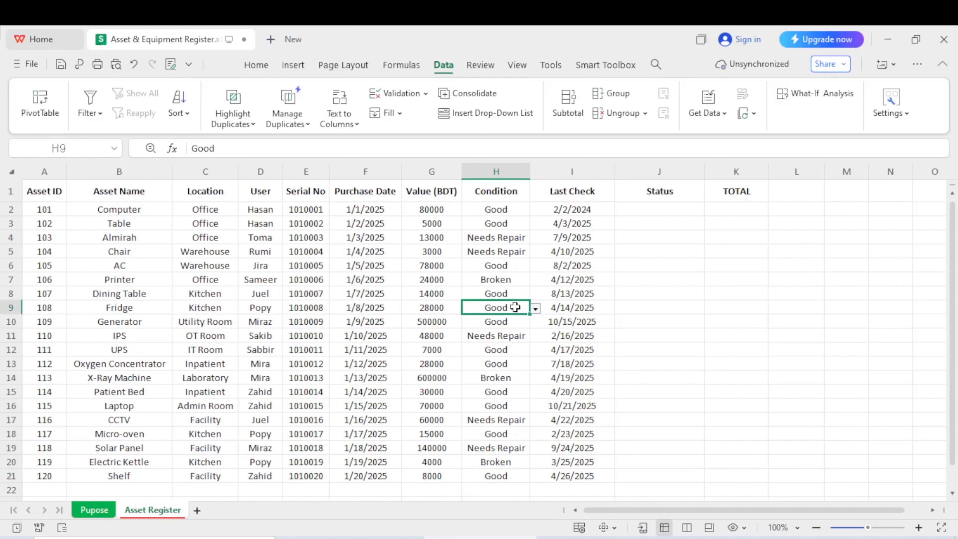
# Look over the Condition and Last Check columns, and check the practice list on the Pupose sheet
pyautogui.click(495, 193)
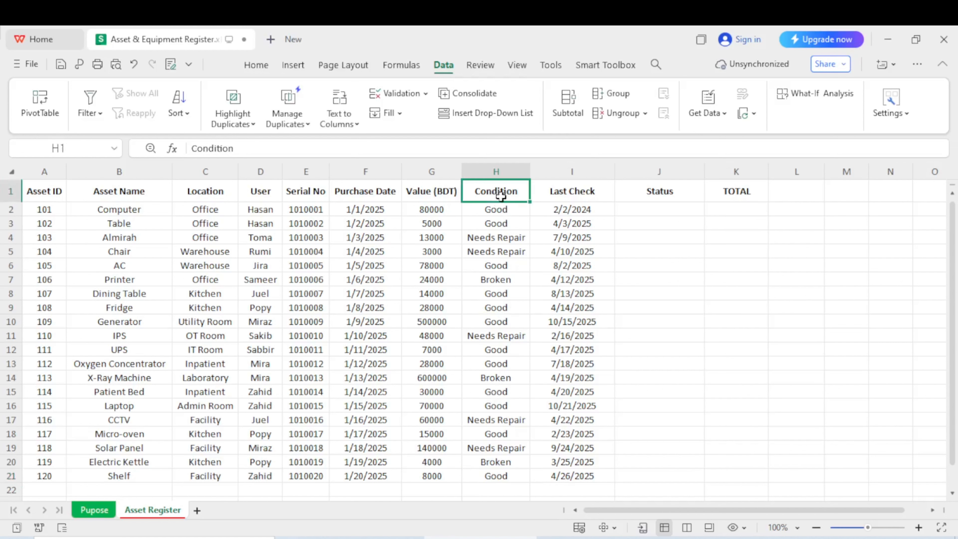
pyautogui.moveTo(494, 193); pyautogui.dragTo(495, 473)
pyautogui.click(506, 299)
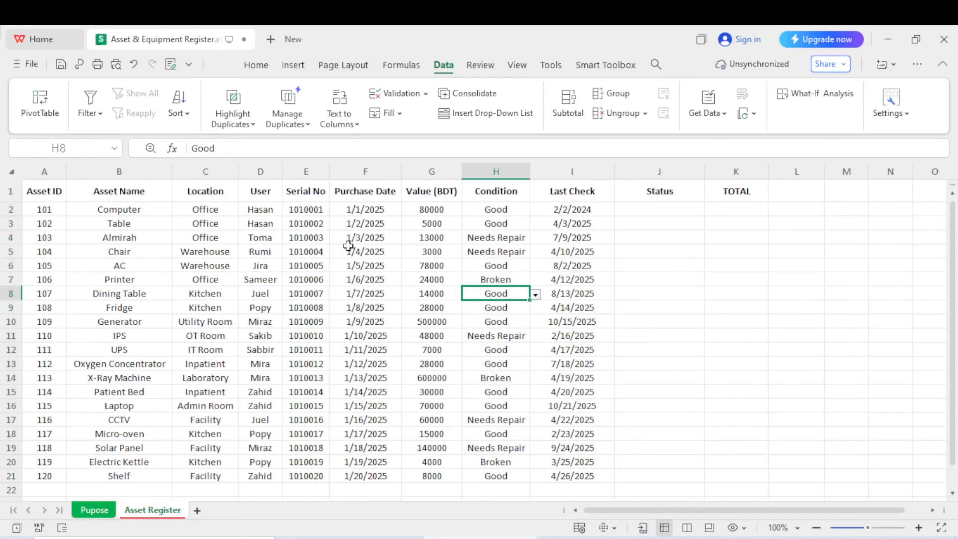
pyautogui.click(578, 241)
pyautogui.click(581, 355)
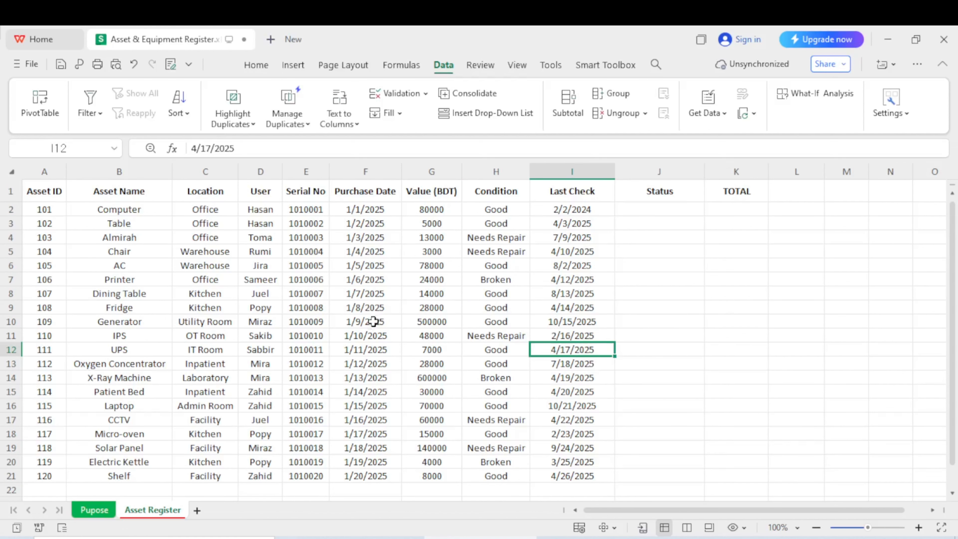
pyautogui.click(93, 510)
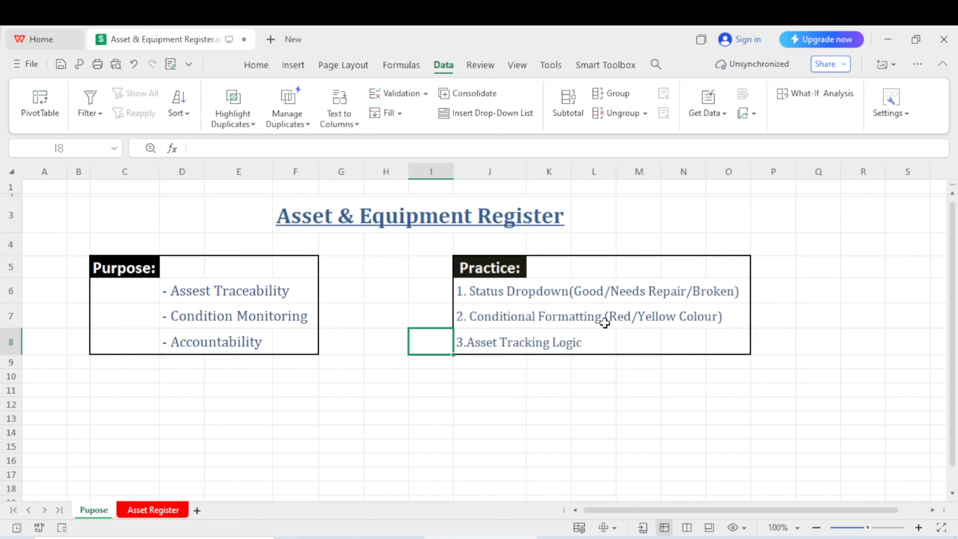
pyautogui.click(172, 510)
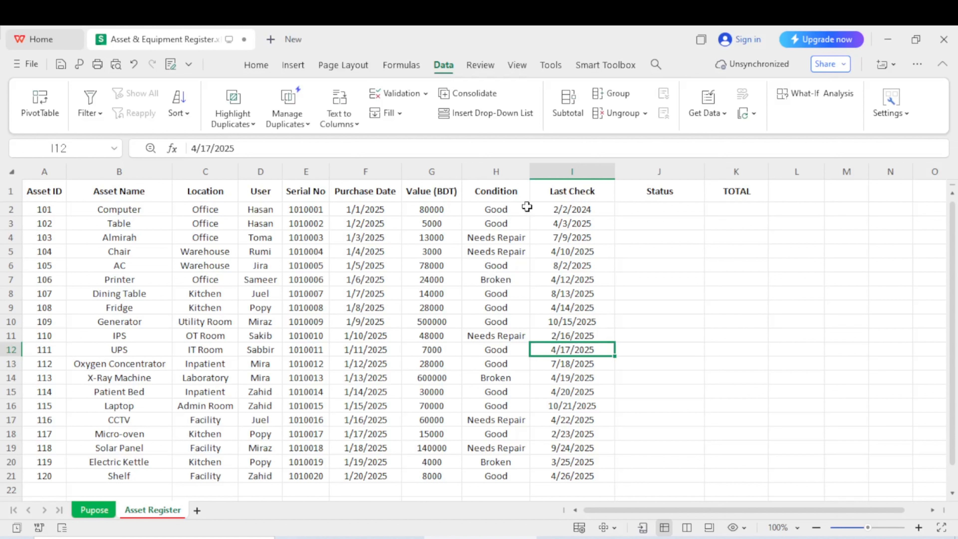
# Create a conditional formatting rule on the Condition cells H2:H21 for cell values equal to Needs Repair
pyautogui.moveTo(527, 207); pyautogui.dragTo(494, 473)
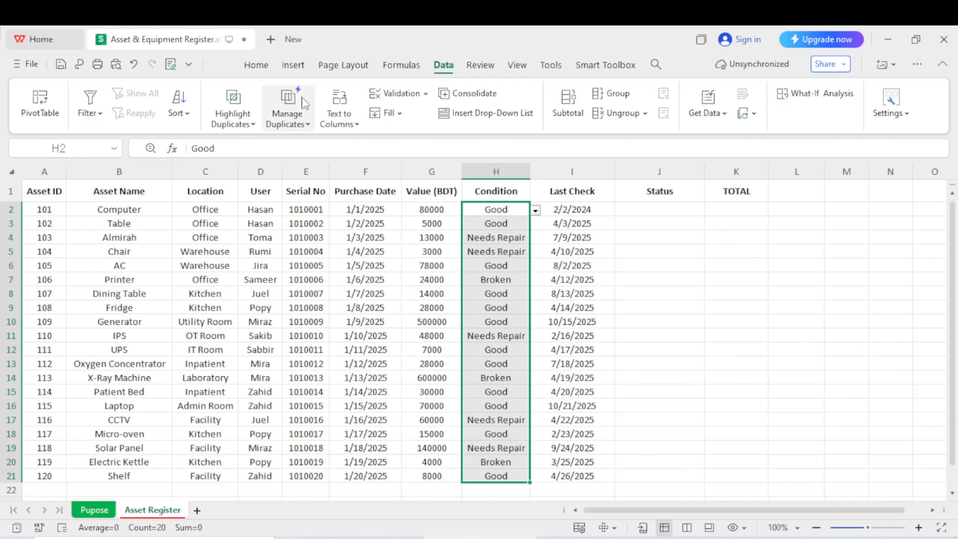
pyautogui.click(253, 67)
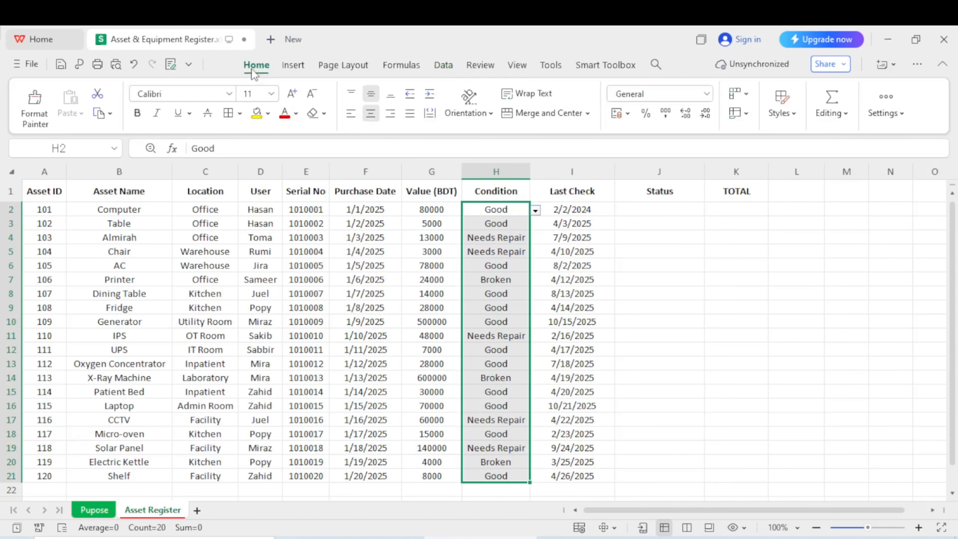
pyautogui.click(788, 113)
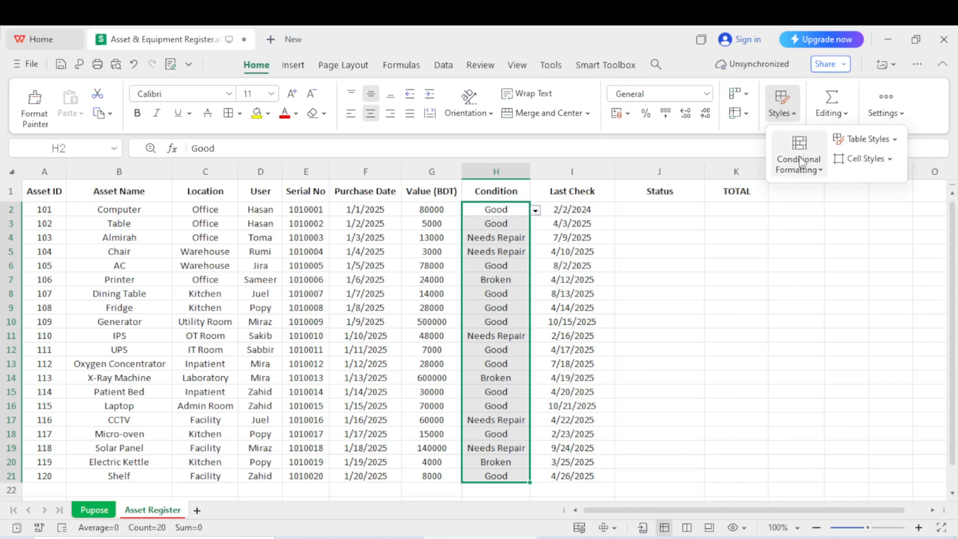
pyautogui.click(814, 173)
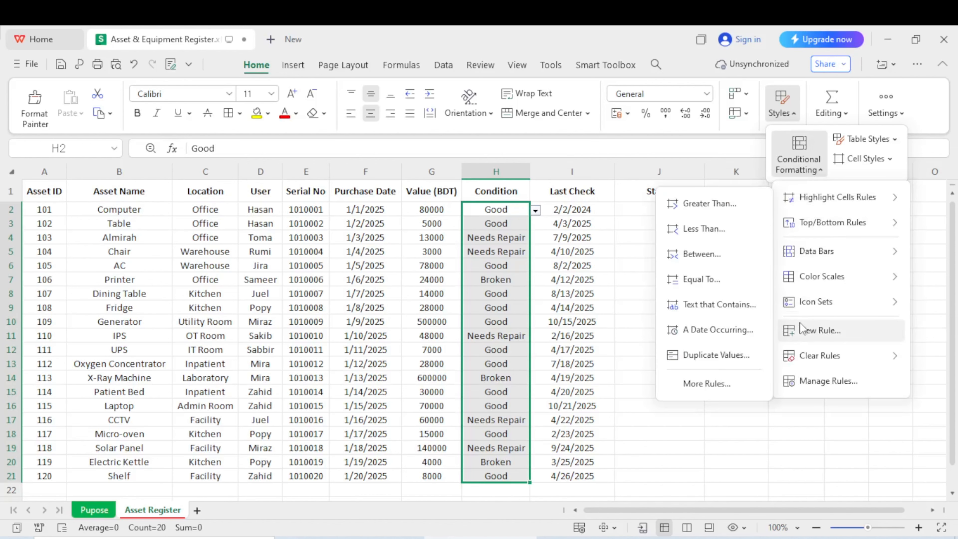
pyautogui.click(807, 331)
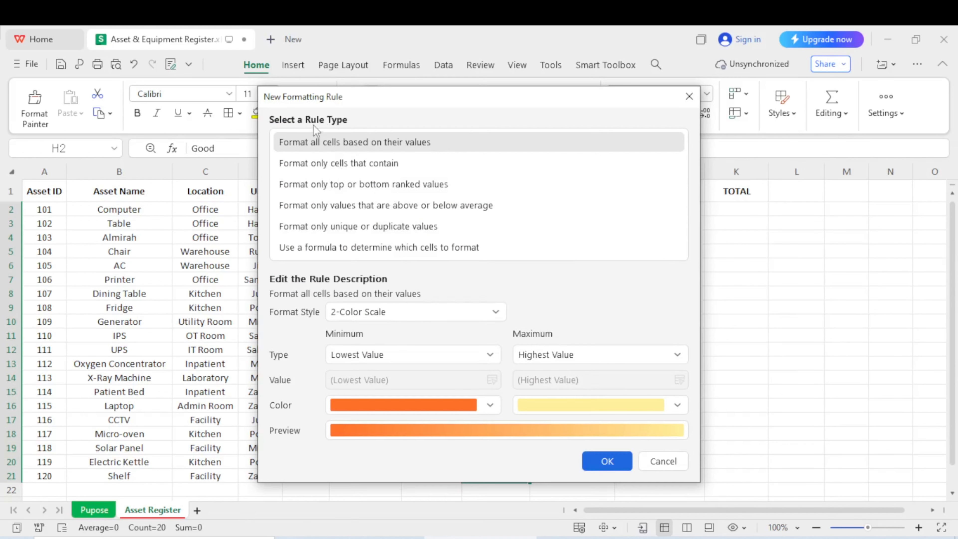
pyautogui.click(371, 165)
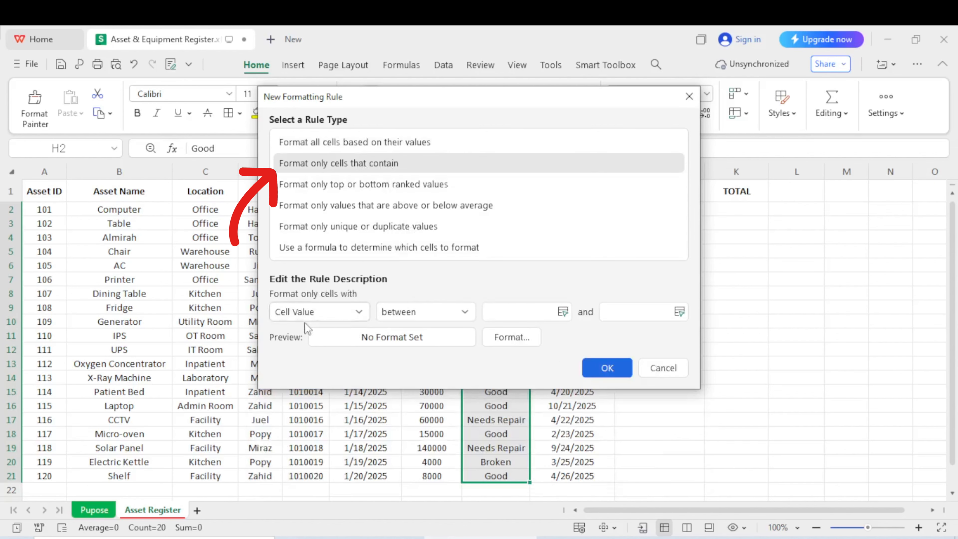
pyautogui.click(459, 314)
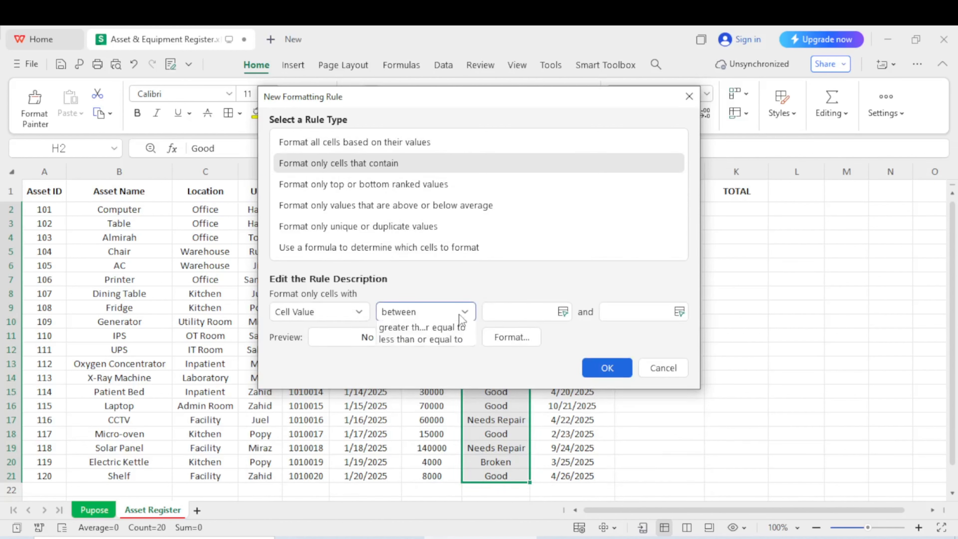
pyautogui.click(431, 355)
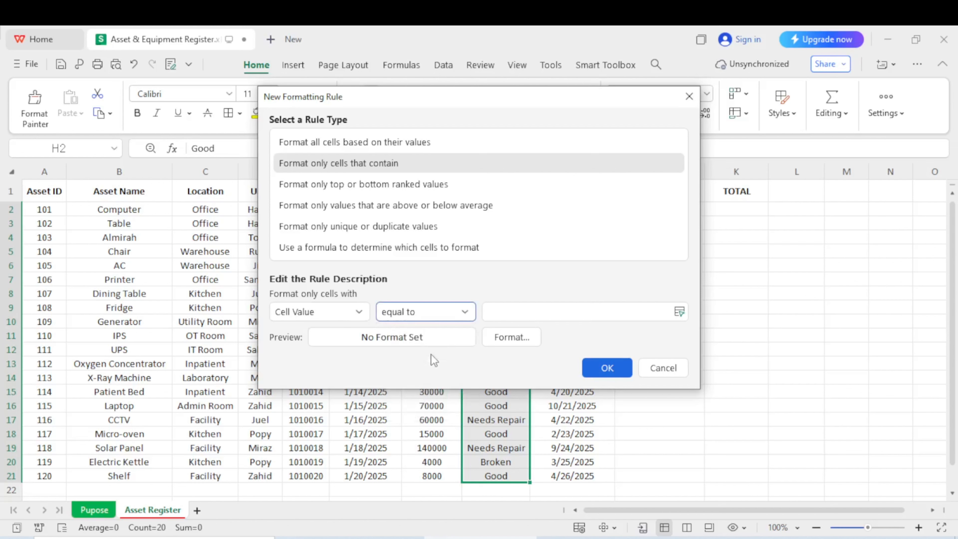
pyautogui.click(537, 314)
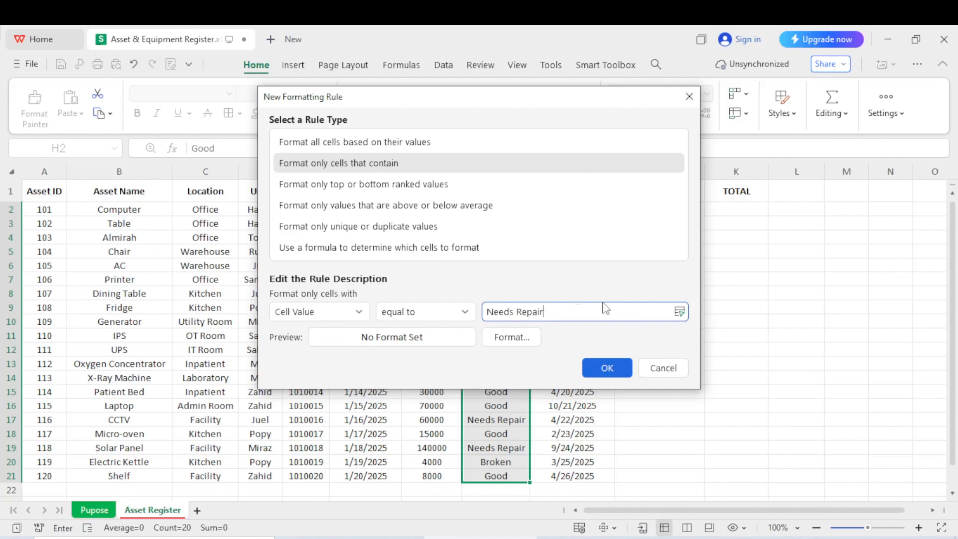
# Give the Needs Repair rule a yellow background fill and apply it to the Condition cells
pyautogui.click(509, 344)
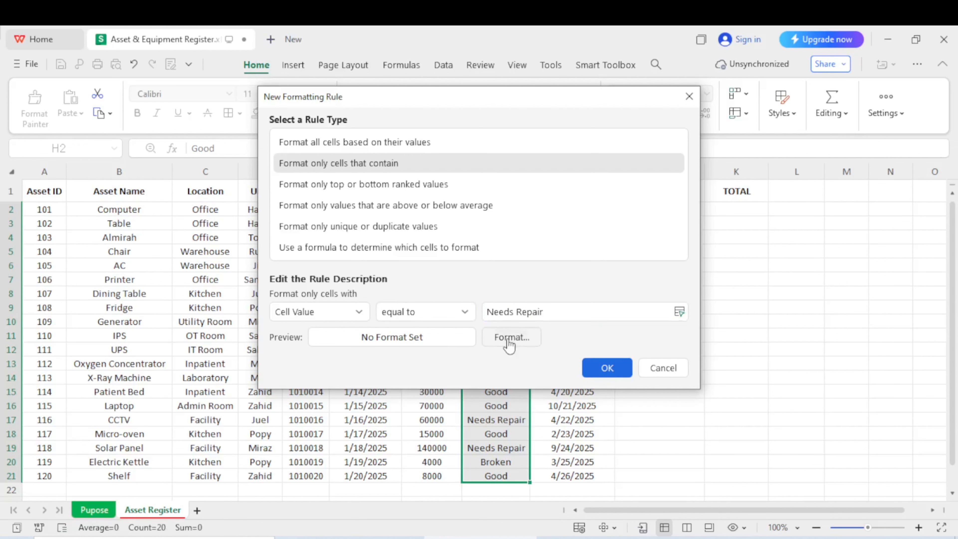
pyautogui.click(422, 59)
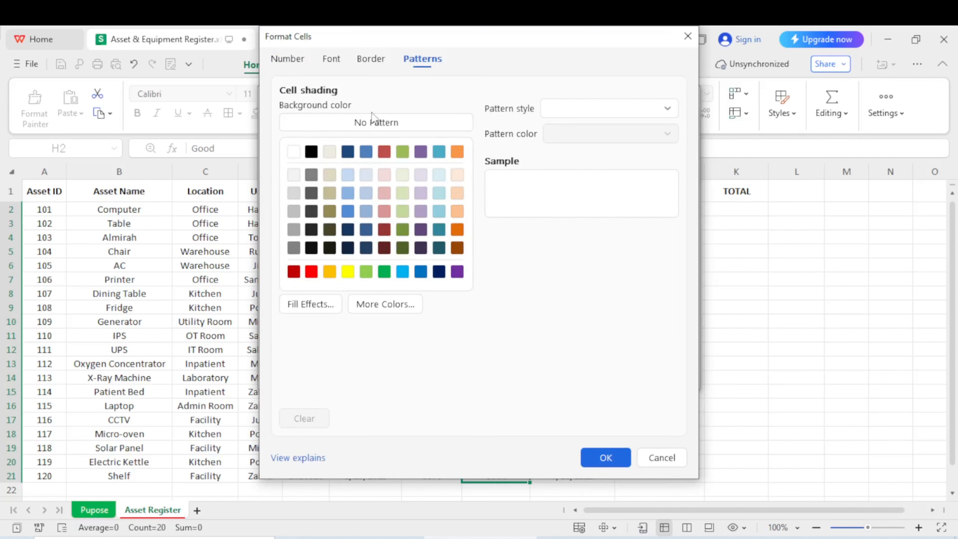
pyautogui.click(376, 121)
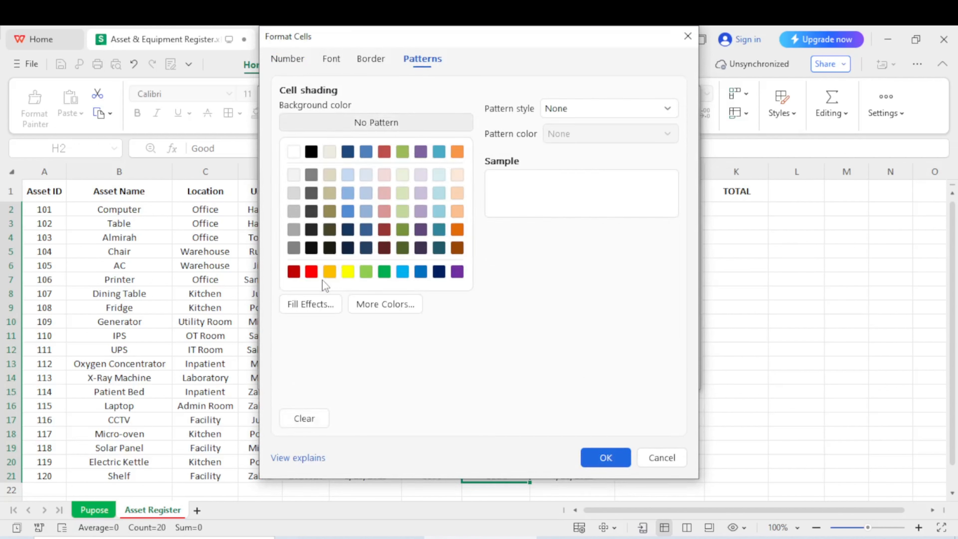
pyautogui.click(347, 273)
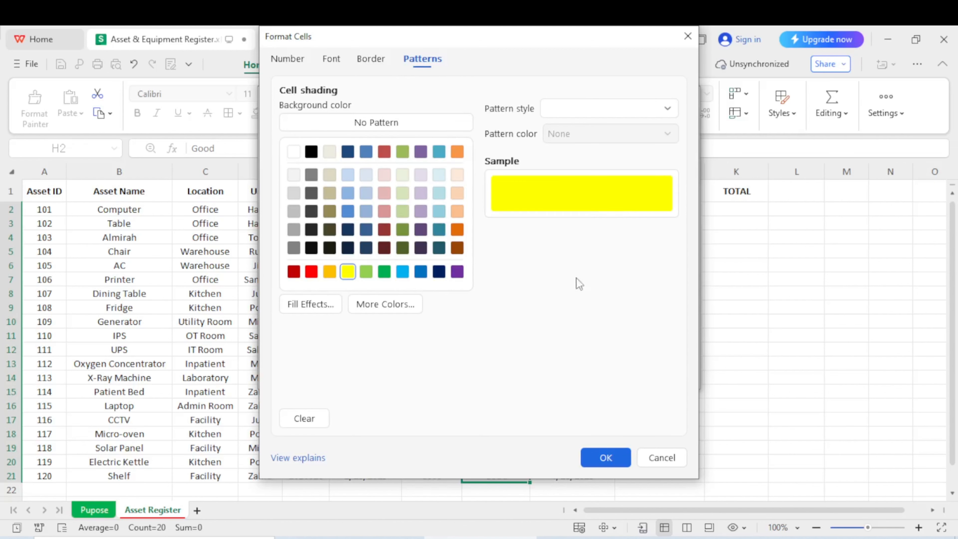
pyautogui.click(619, 458)
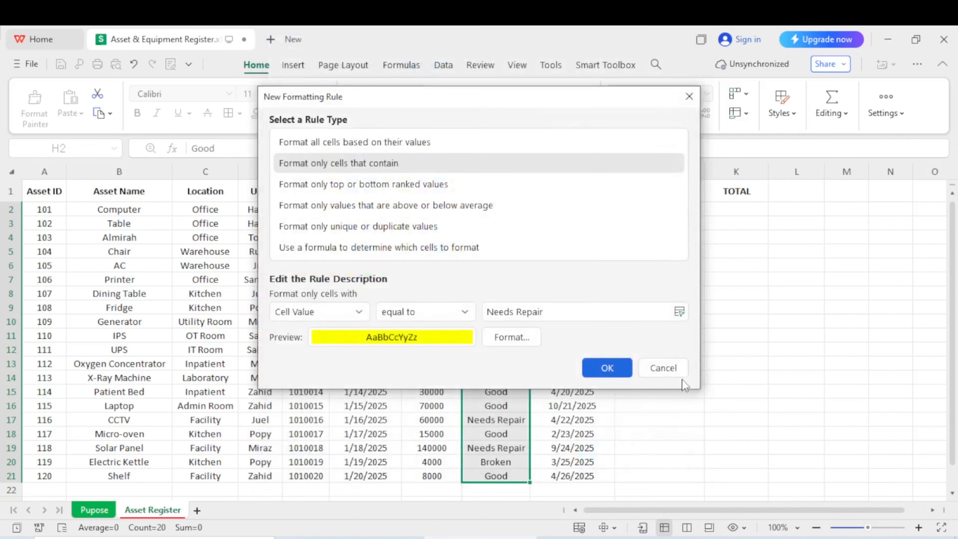
pyautogui.click(607, 368)
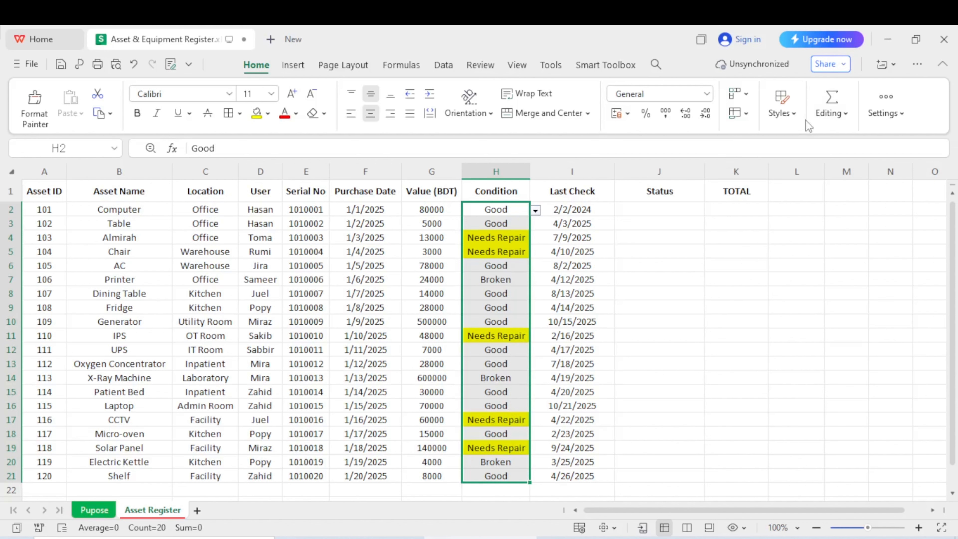
pyautogui.click(536, 321)
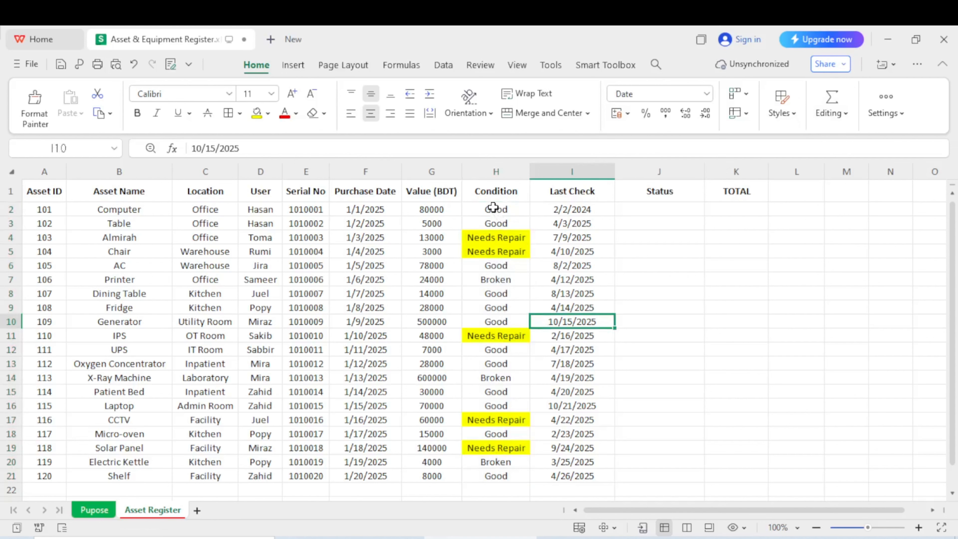
# Create a second conditional formatting rule on H2:H21 for cell values equal to Broken
pyautogui.moveTo(495, 210); pyautogui.dragTo(497, 477)
pyautogui.click(788, 110)
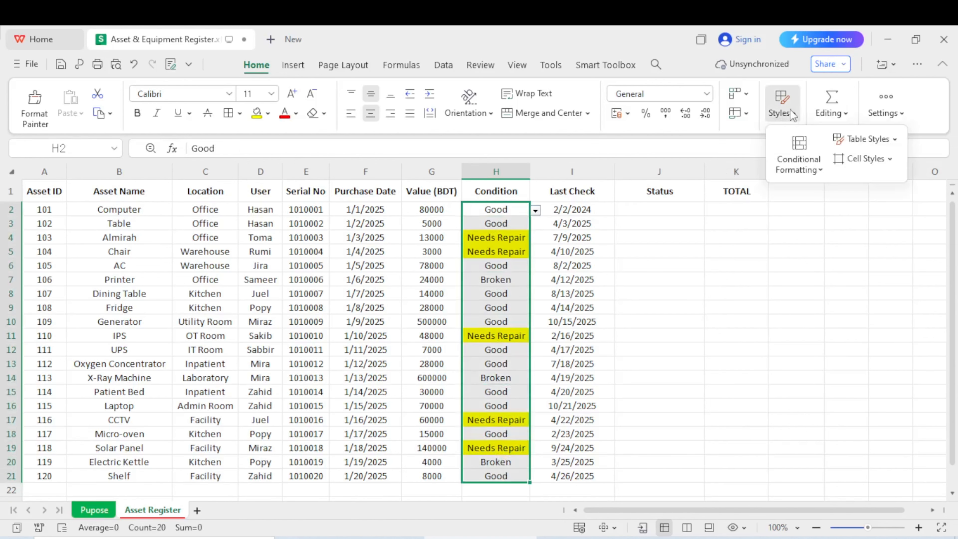
pyautogui.click(805, 168)
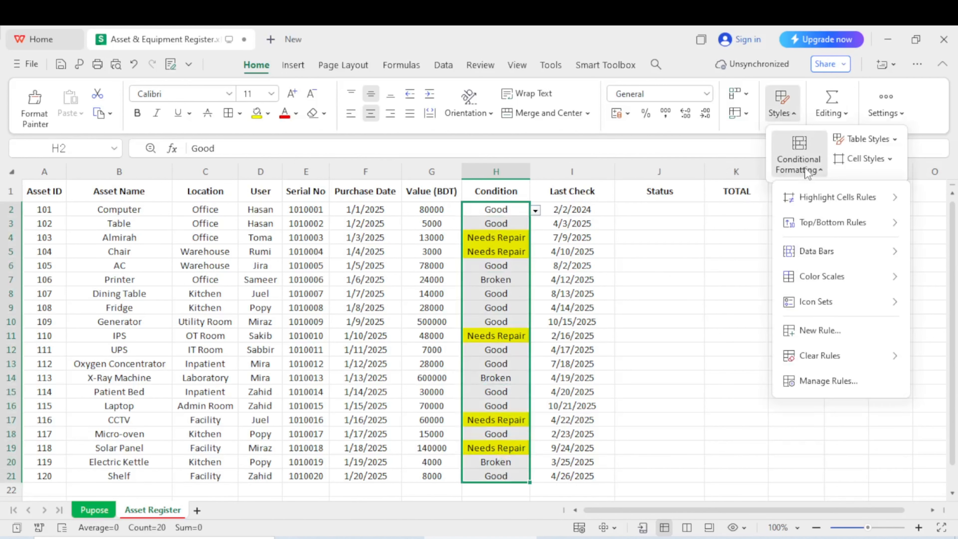
pyautogui.click(819, 331)
pyautogui.click(371, 163)
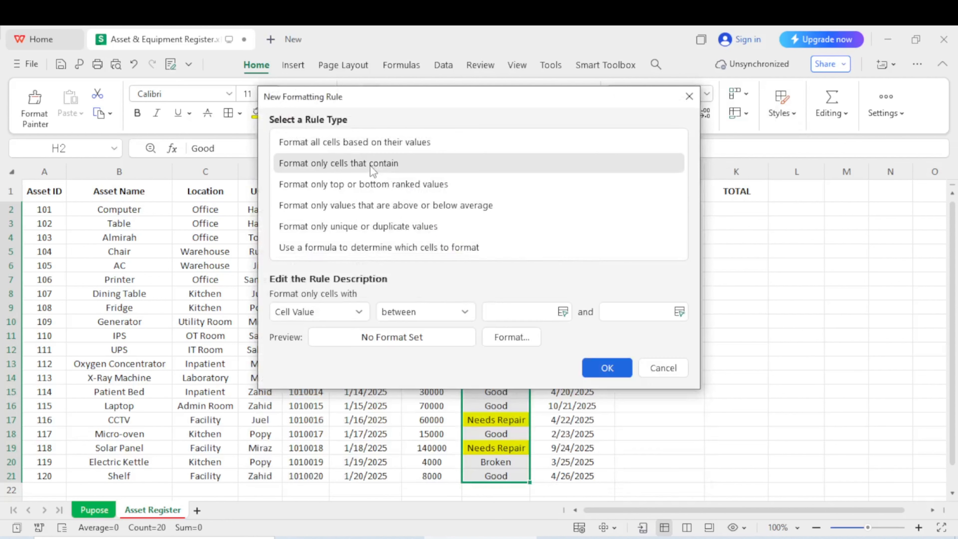
pyautogui.click(463, 313)
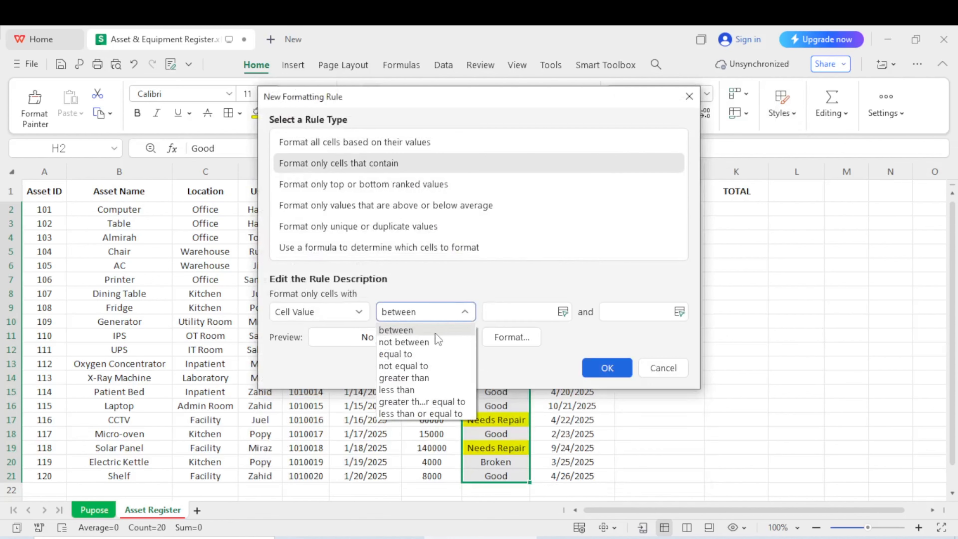
pyautogui.click(423, 356)
pyautogui.click(525, 312)
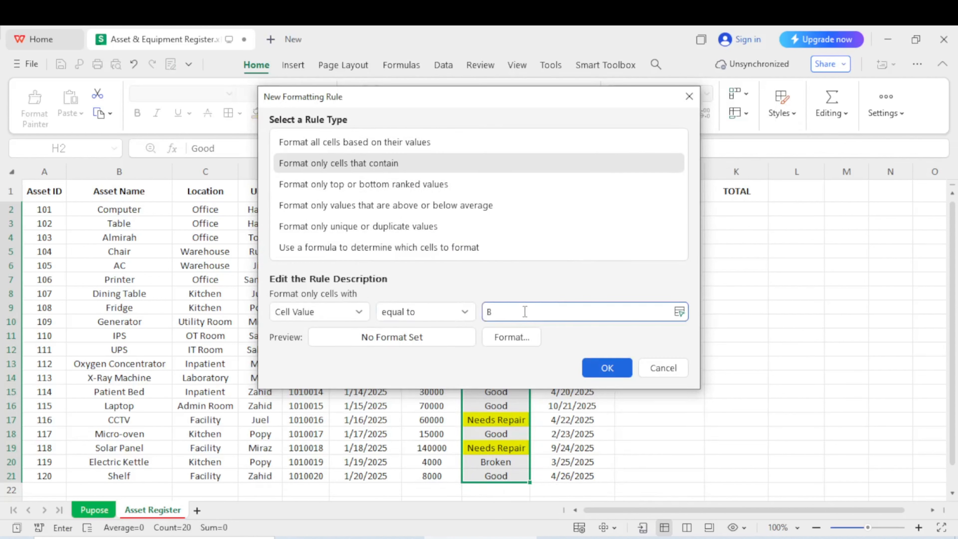
# Give the Broken rule a red background fill and apply it to the Condition cells
pyautogui.click(512, 337)
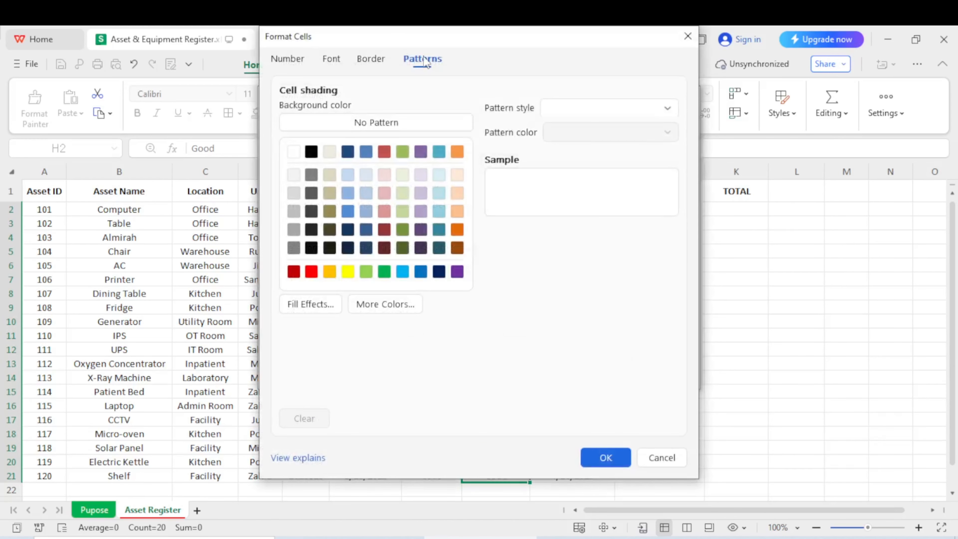
pyautogui.click(400, 127)
pyautogui.click(311, 272)
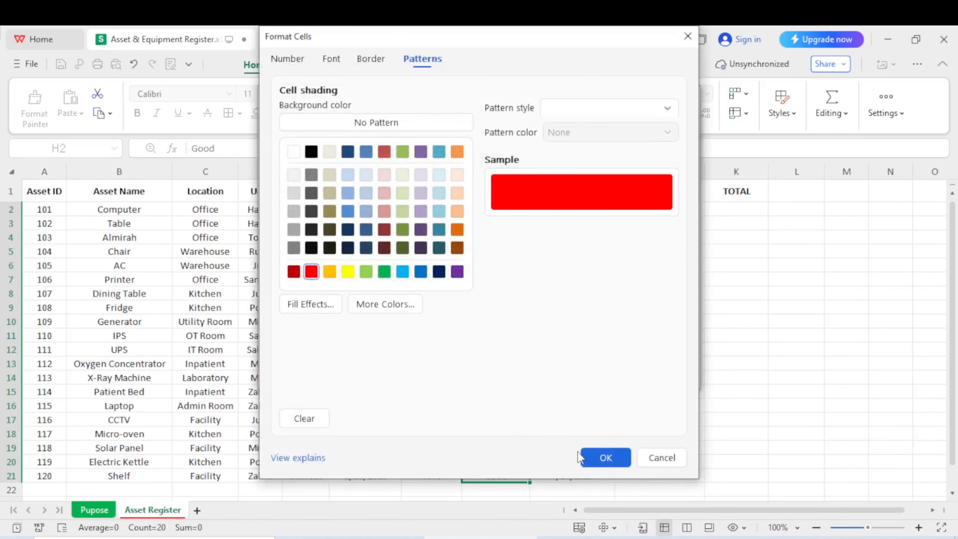
pyautogui.click(606, 457)
pyautogui.click(621, 372)
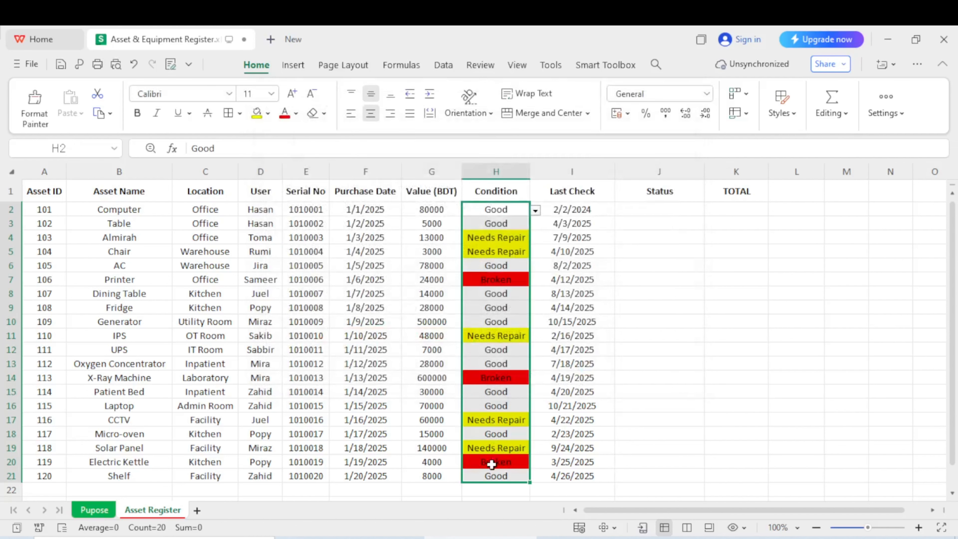
pyautogui.click(525, 279)
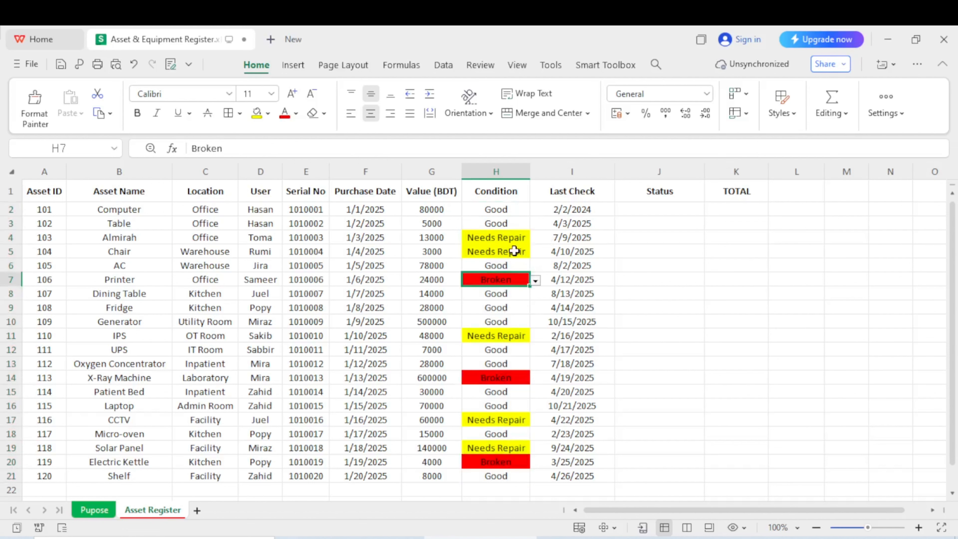
pyautogui.click(577, 261)
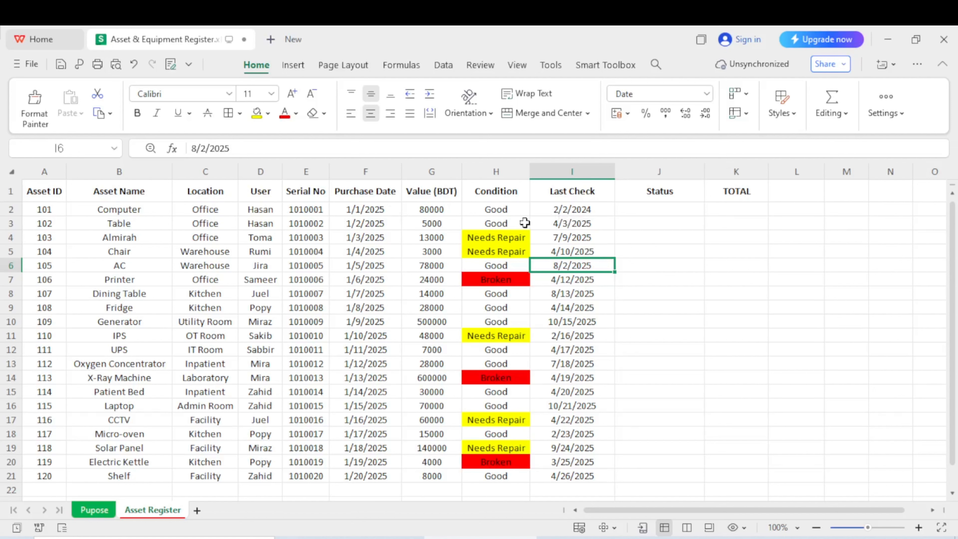
# Change the Computer's Last Check date in cell I2 to 2/2/2025
pyautogui.doubleClick(600, 210)
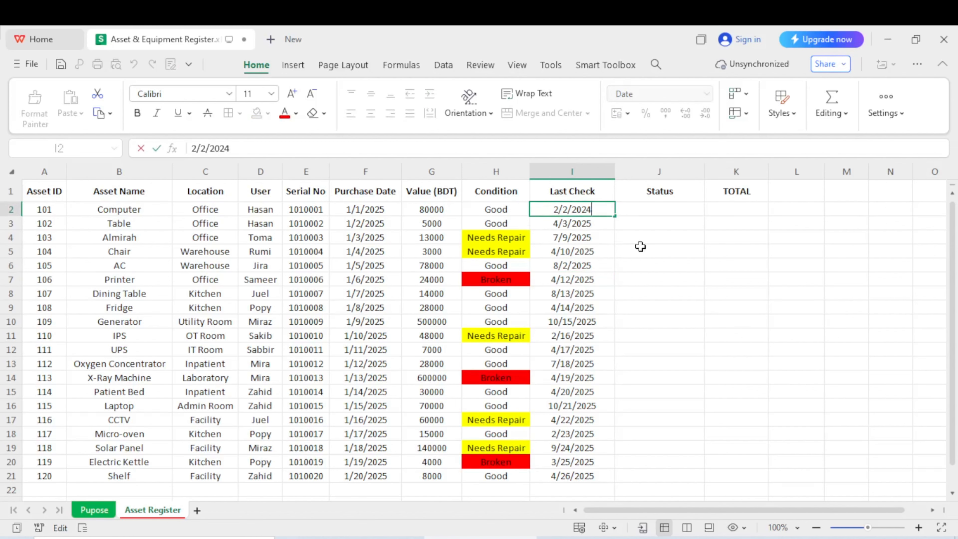
pyautogui.press('BackSpace')
pyautogui.write('5')
pyautogui.press('Return')
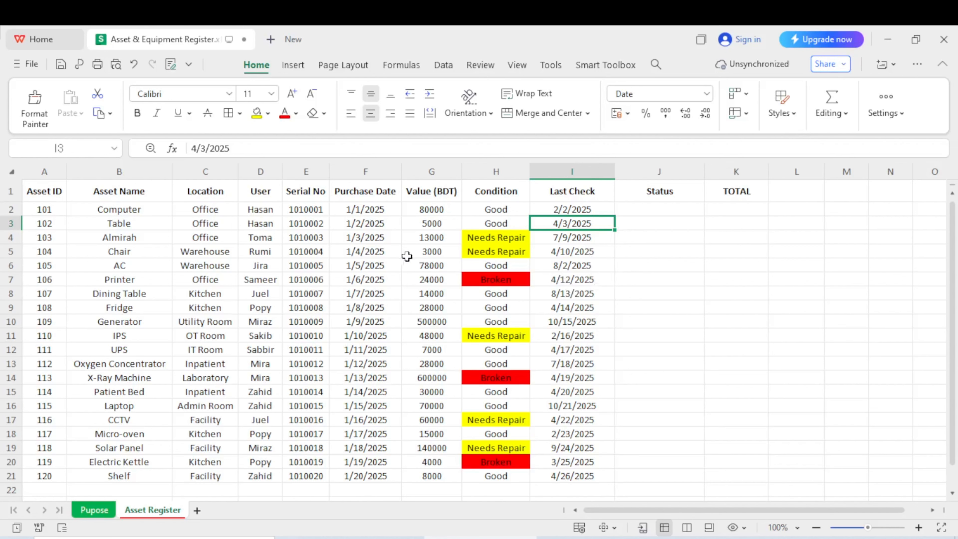
# Begin an IF formula in J2 testing whether TODAY() minus the Last Check date in I2 is greater than 180
pyautogui.click(642, 212)
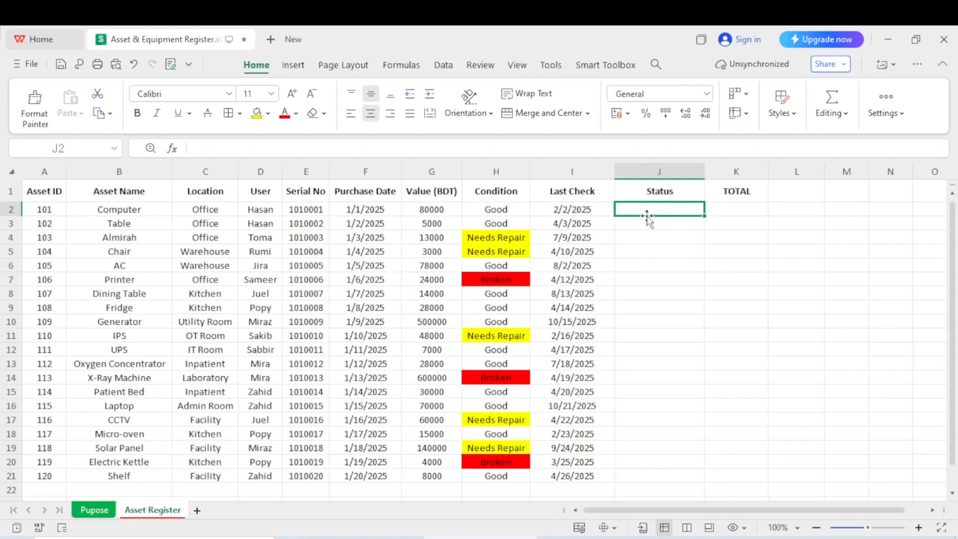
pyautogui.write('=')
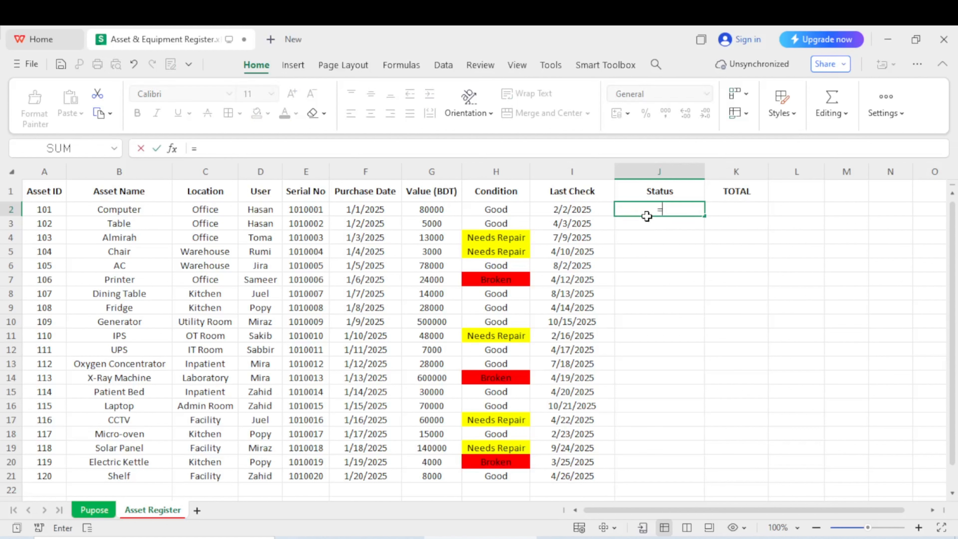
pyautogui.write('if')
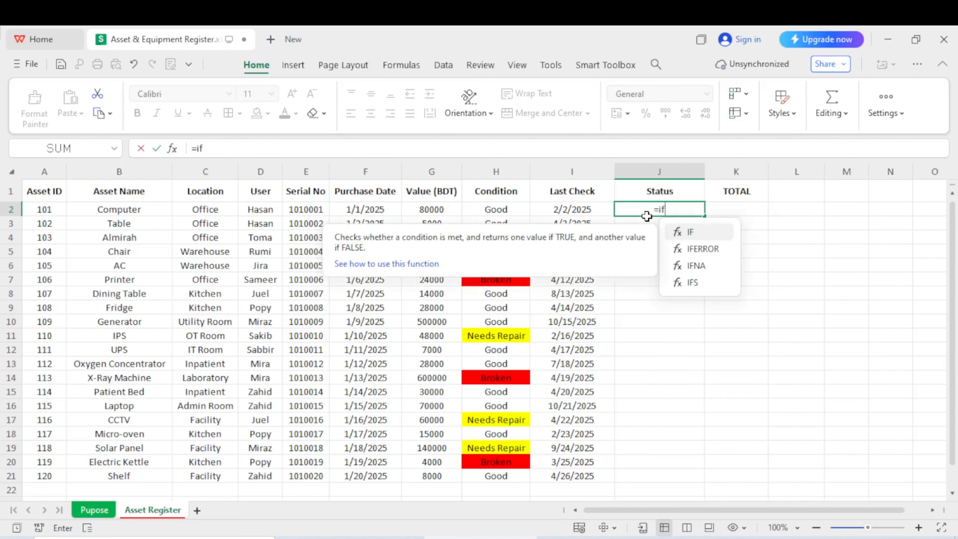
pyautogui.press('Tab')
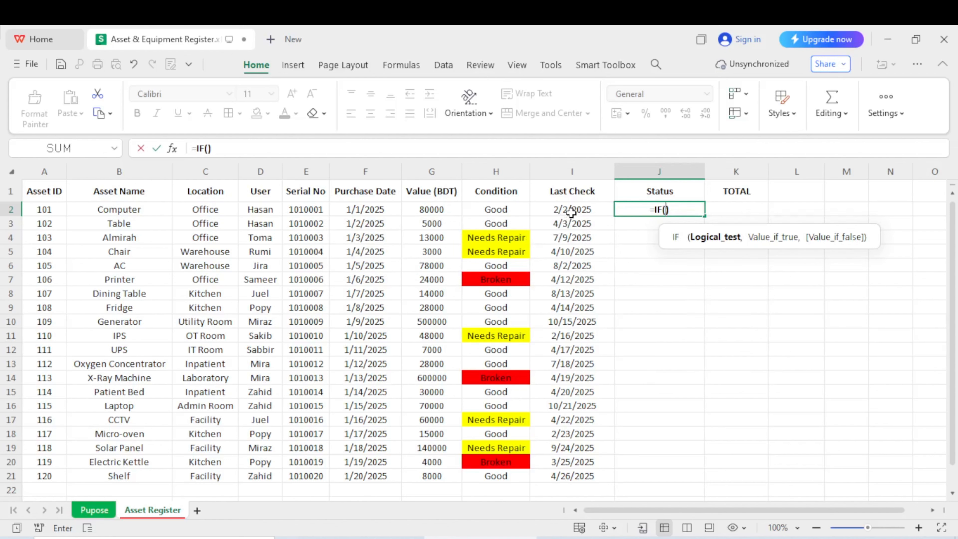
pyautogui.write('toda')
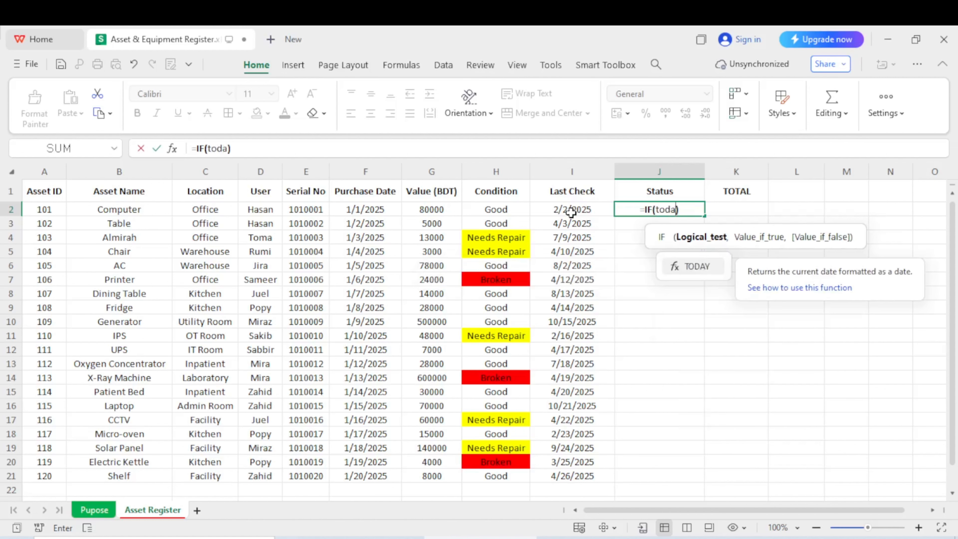
pyautogui.press('Tab')
pyautogui.click(272, 148)
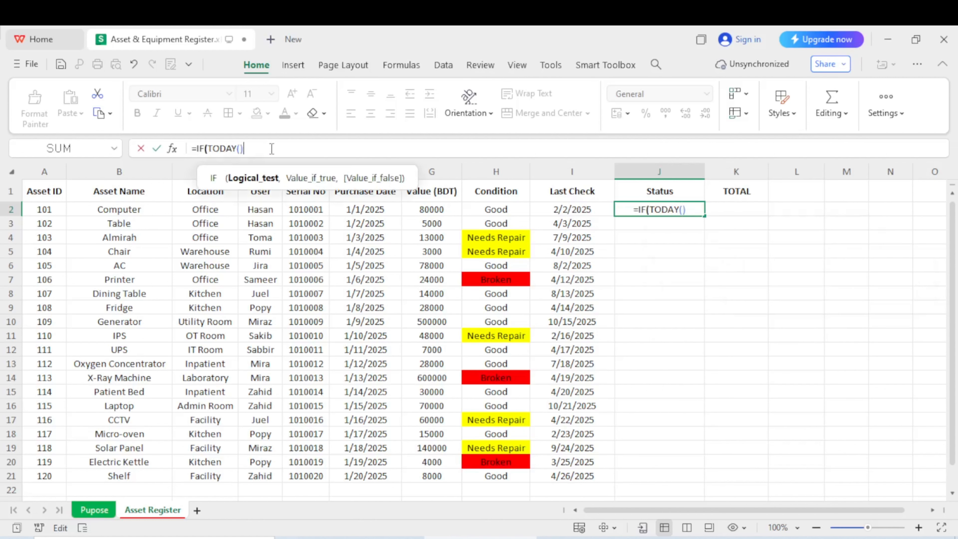
pyautogui.write('-')
pyautogui.click(557, 213)
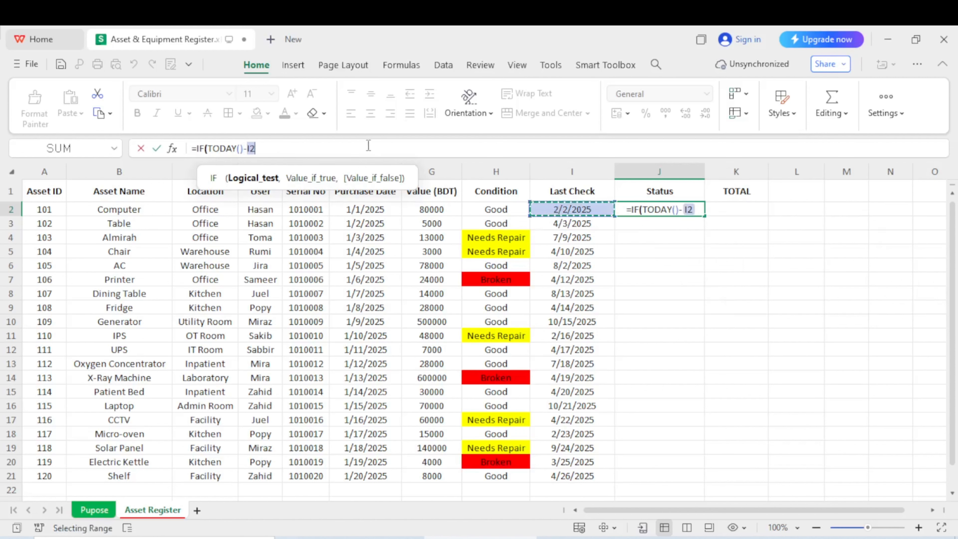
pyautogui.click(317, 149)
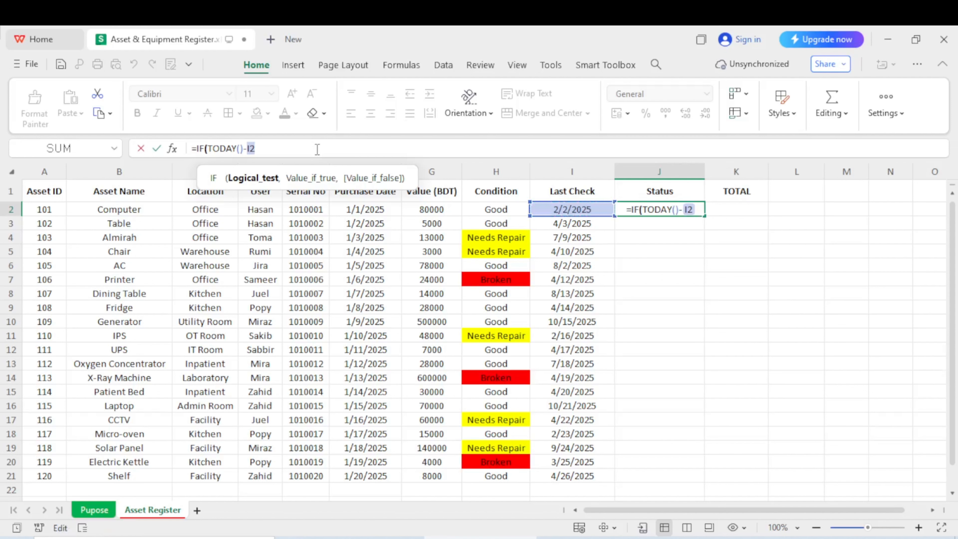
pyautogui.write('>')
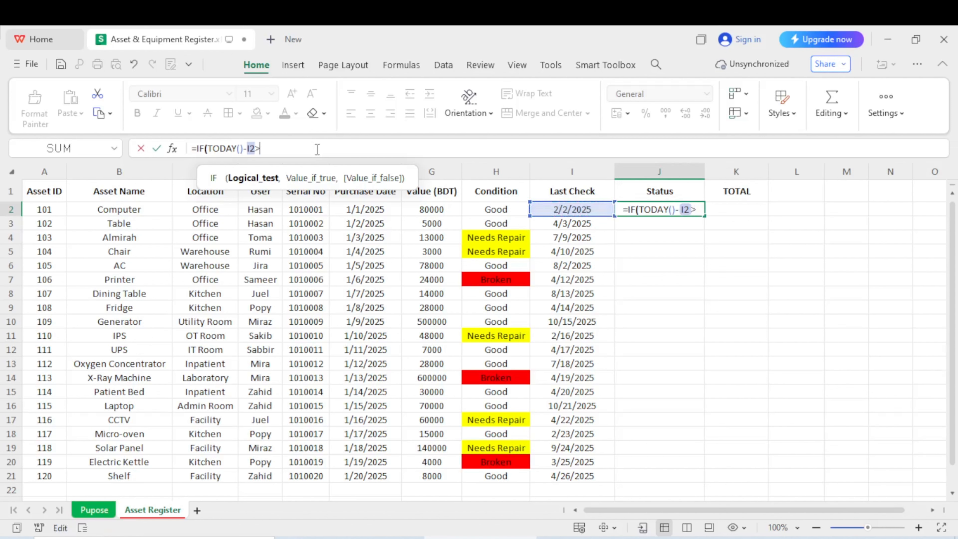
pyautogui.write('180')
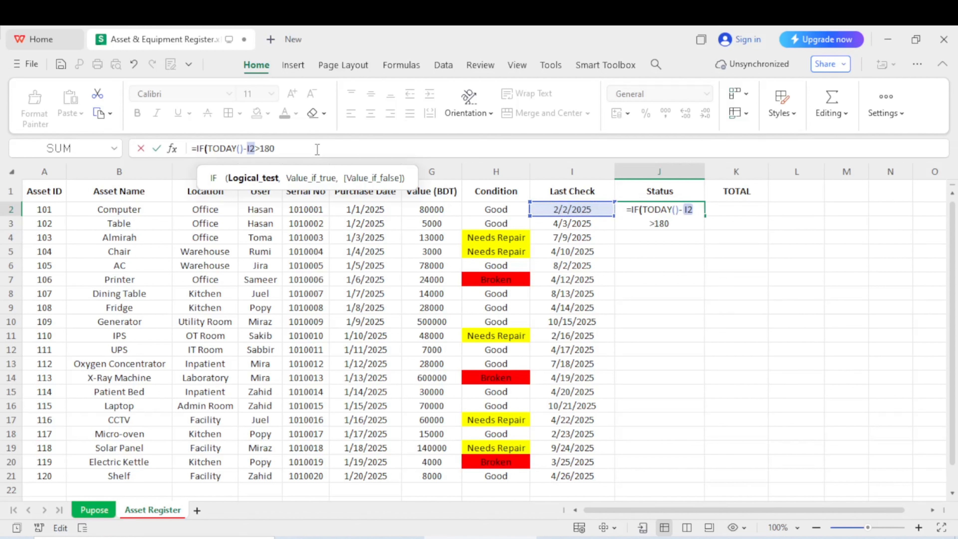
# Complete the J2 formula with "Check Due" if true and "OK" if false, and fill it down through J21
pyautogui.write(',"')
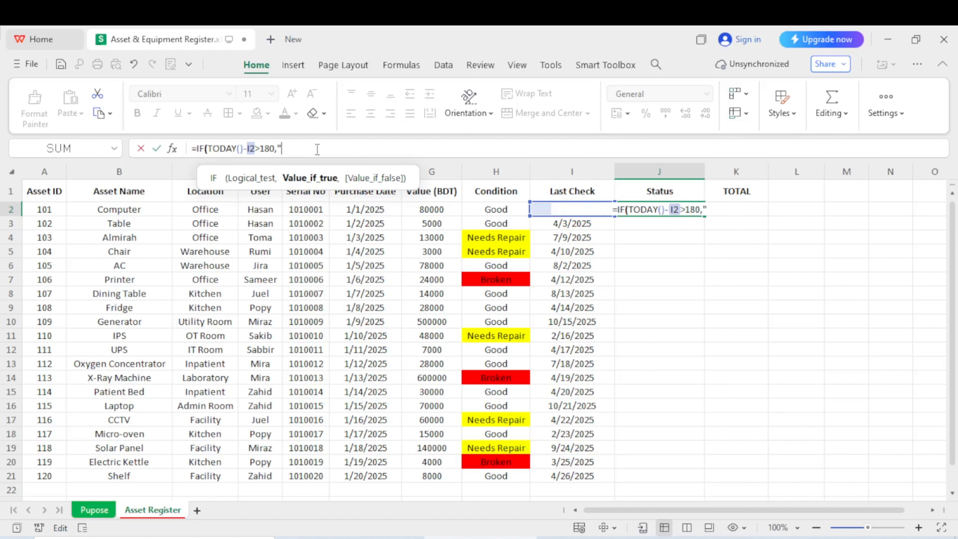
pyautogui.write('C')
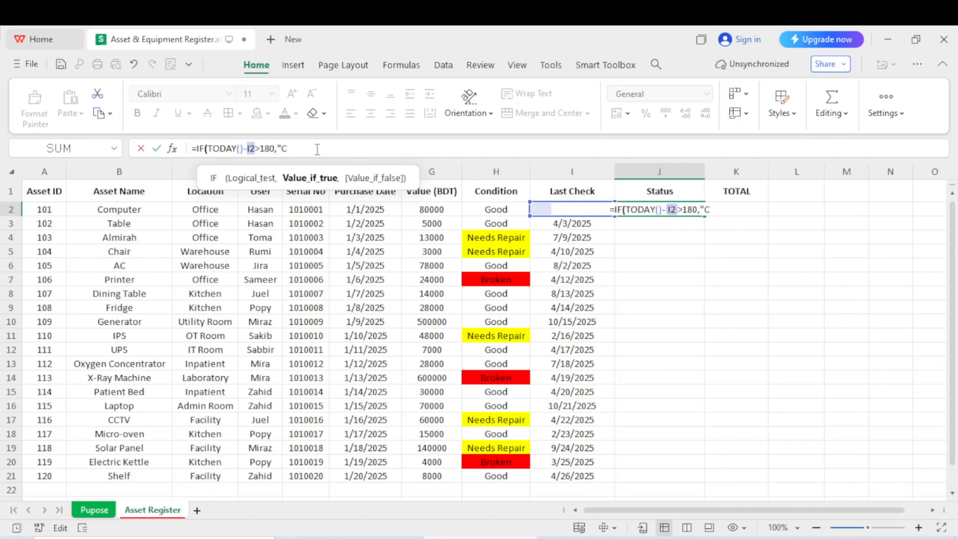
pyautogui.write('heck Due')
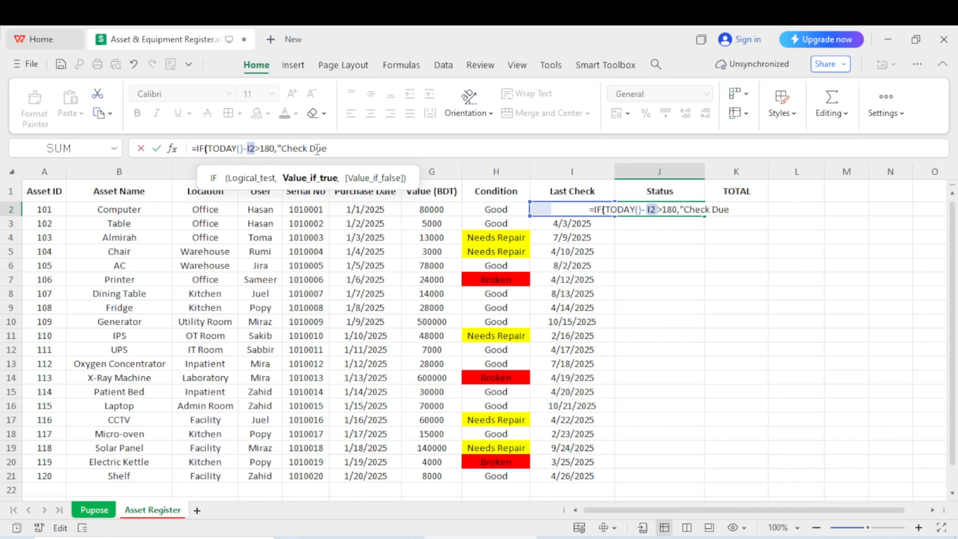
pyautogui.write('",')
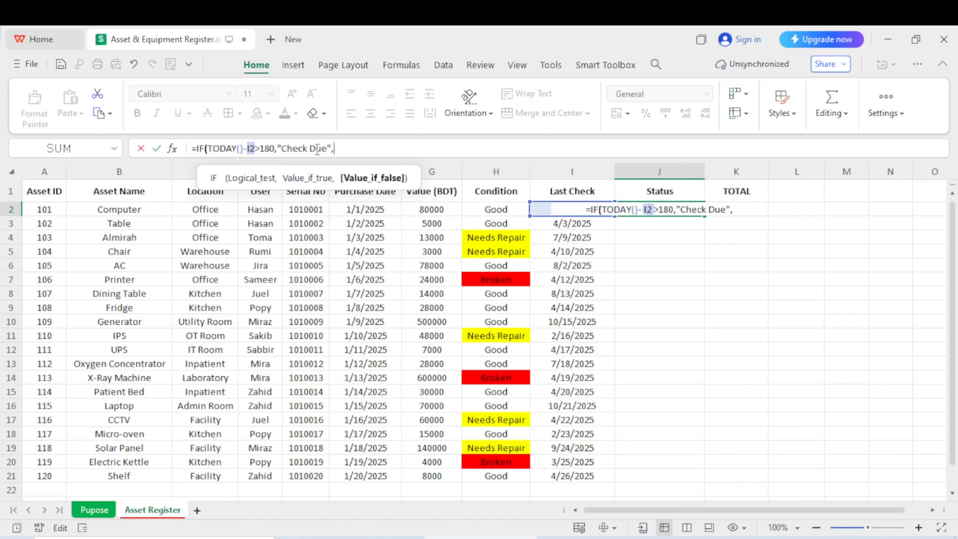
pyautogui.write('"')
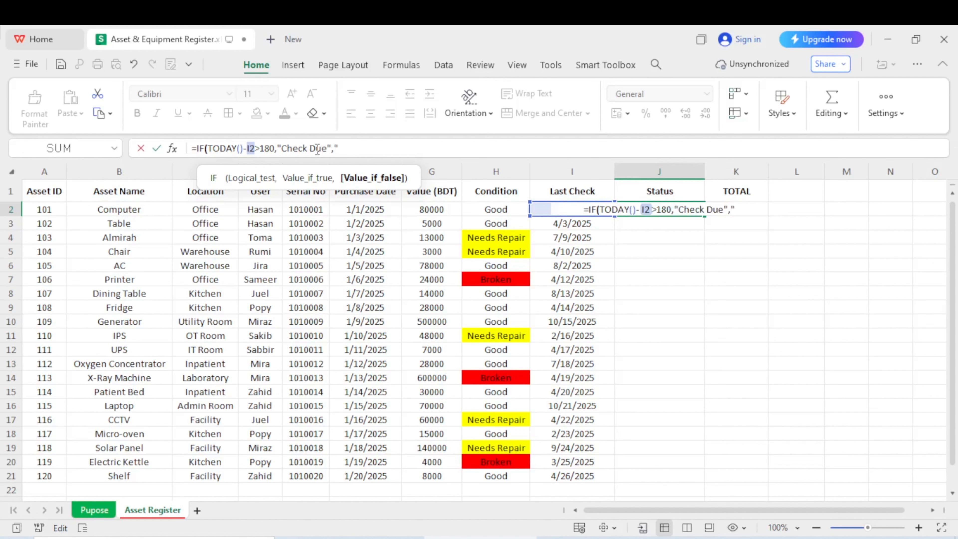
pyautogui.write('OK"')
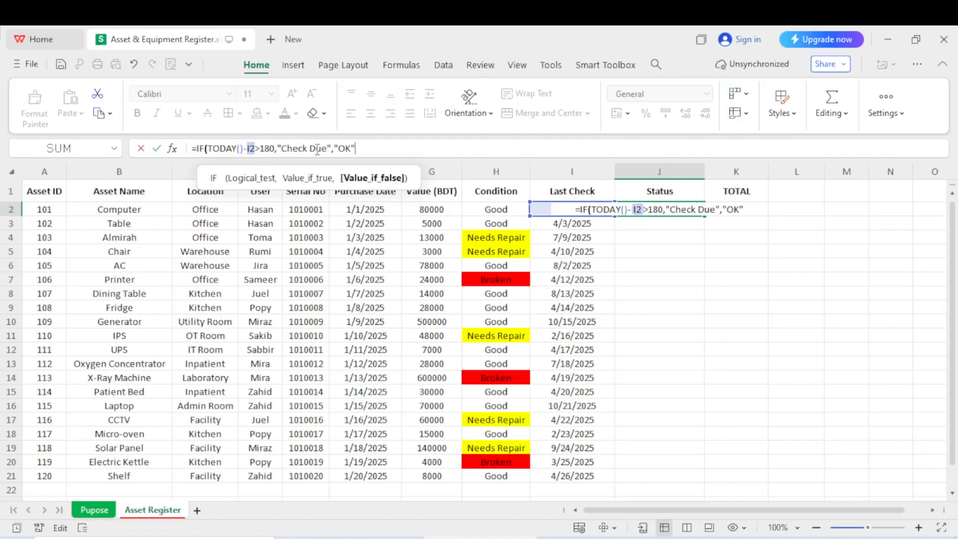
pyautogui.write(')')
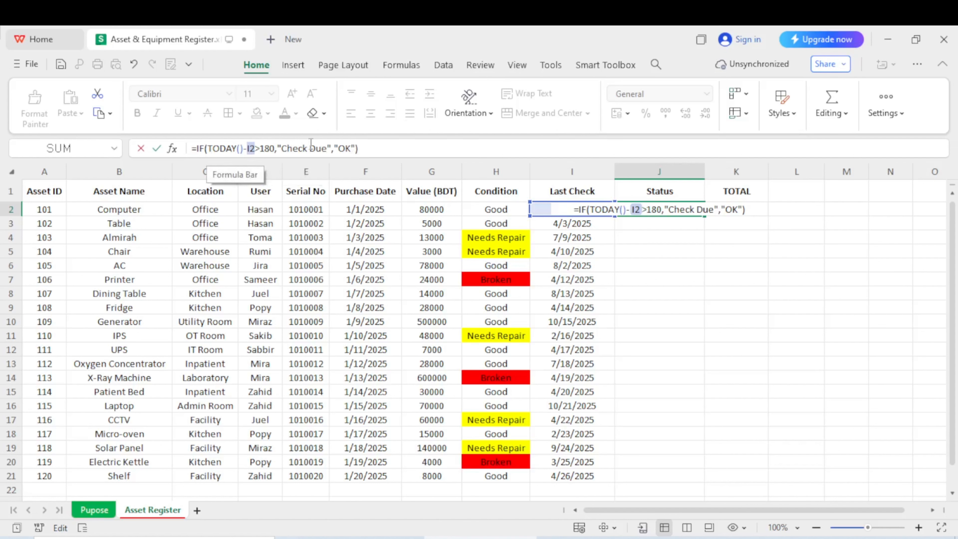
pyautogui.press('Return')
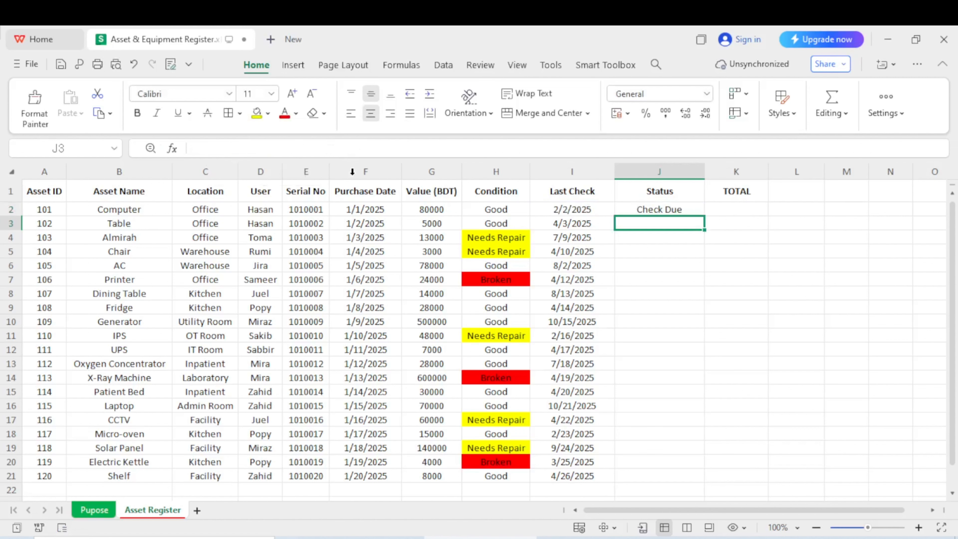
pyautogui.click(668, 211)
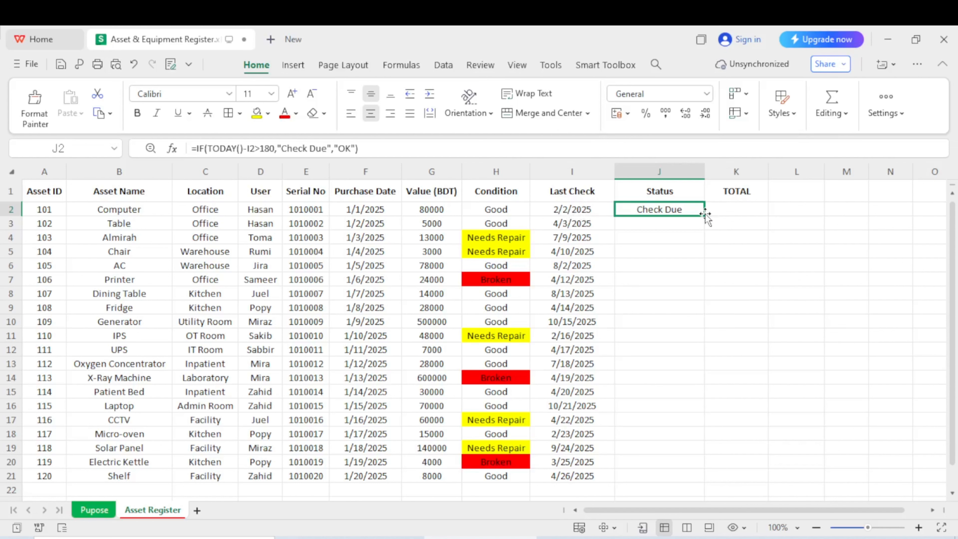
pyautogui.moveTo(705, 216); pyautogui.dragTo(700, 478)
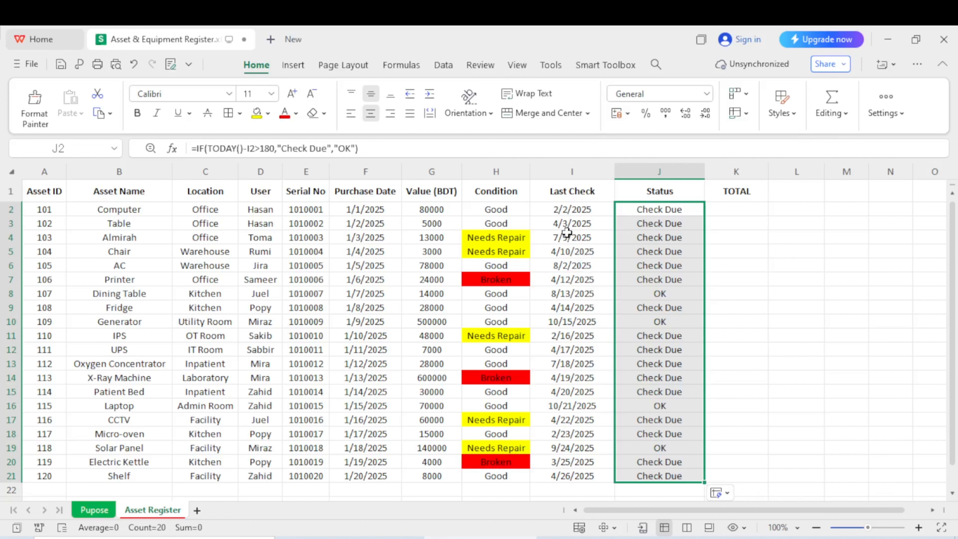
# Change the Oxygen Concentrator's Last Check date in cell I13 to 1/18/2026
pyautogui.click(557, 363)
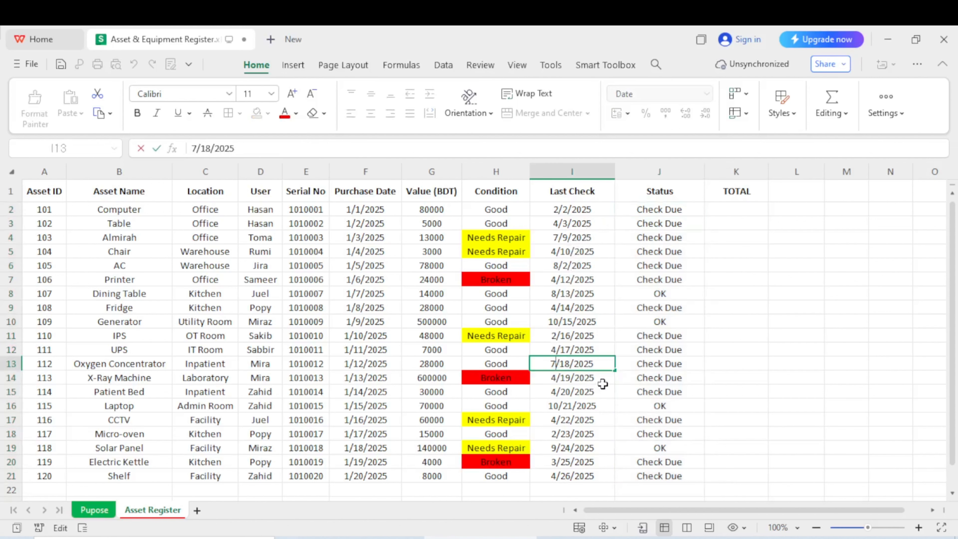
pyautogui.press('F2')
pyautogui.press('Home')
pyautogui.press('Delete')
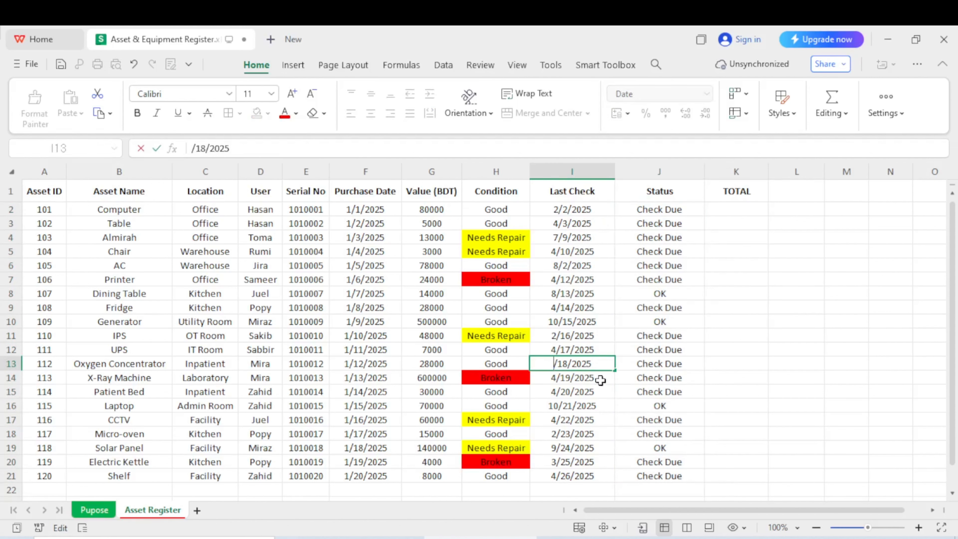
pyautogui.write('1')
pyautogui.click(600, 364)
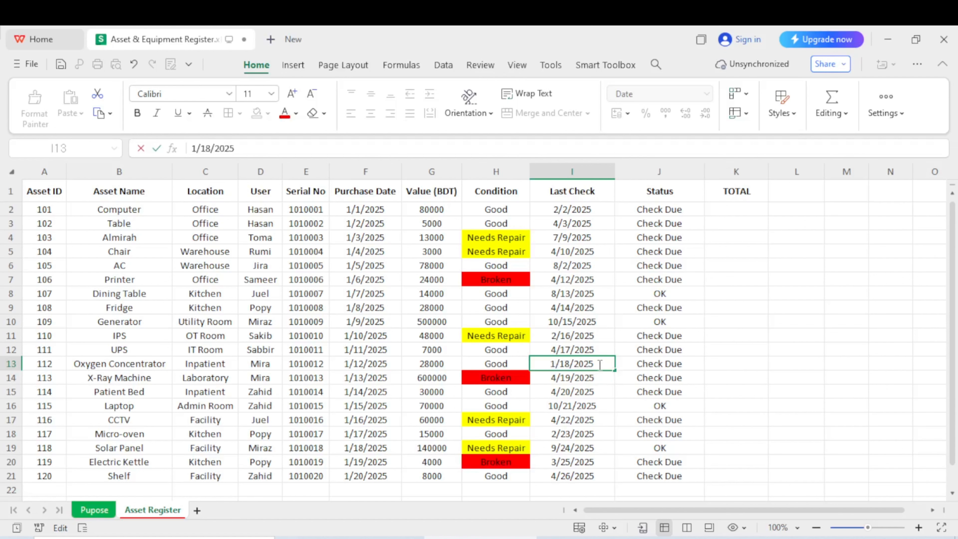
pyautogui.press('BackSpace')
pyautogui.write('6')
pyautogui.press('Return')
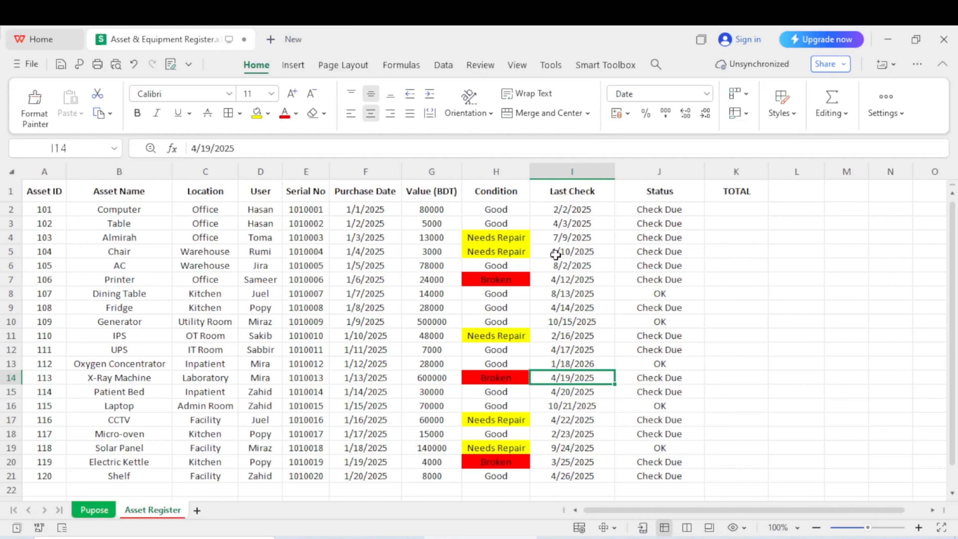
# Change the Almirah's Last Check date in cell I4 to 1/9/2026
pyautogui.doubleClick(563, 239)
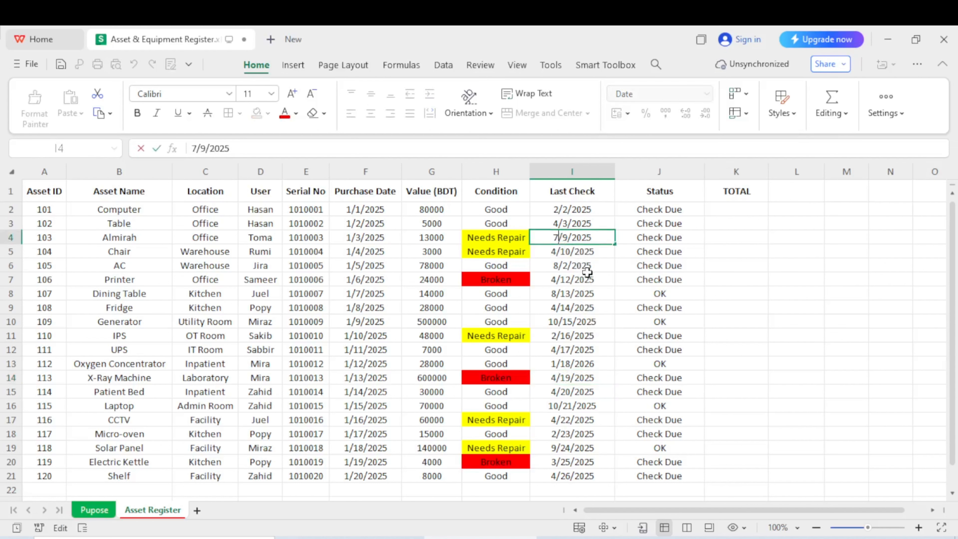
pyautogui.press('BackSpace')
pyautogui.write('1')
pyautogui.click(597, 239)
pyautogui.press('BackSpace')
pyautogui.write('6')
pyautogui.press('Return')
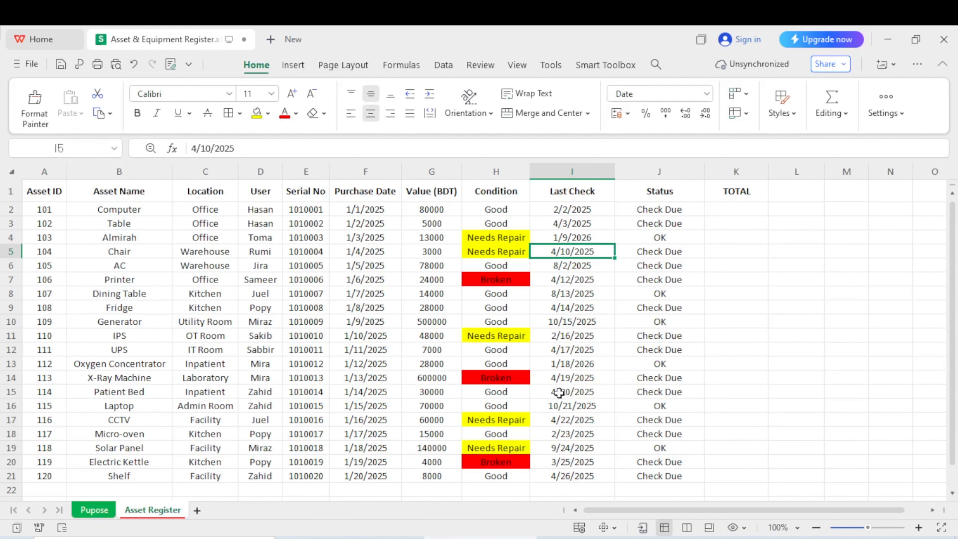
# Change the Electric Kettle's Last Check date in cell I20 to 12/25/2025
pyautogui.doubleClick(556, 462)
pyautogui.press('BackSpace')
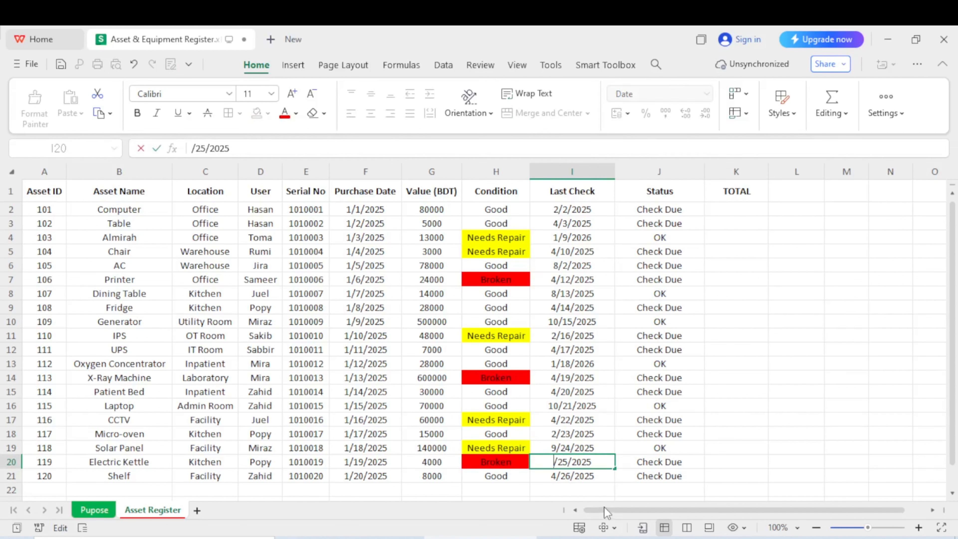
pyautogui.write('12')
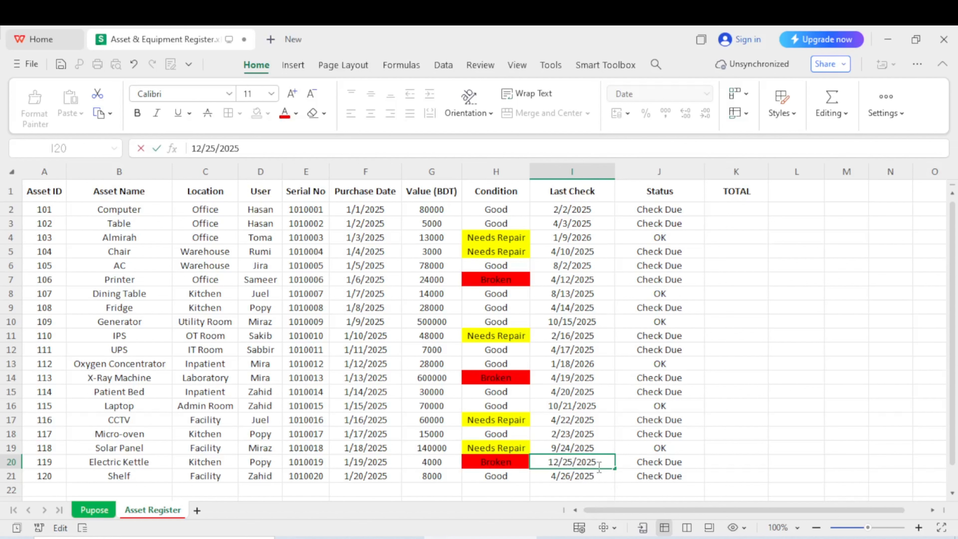
pyautogui.press('Return')
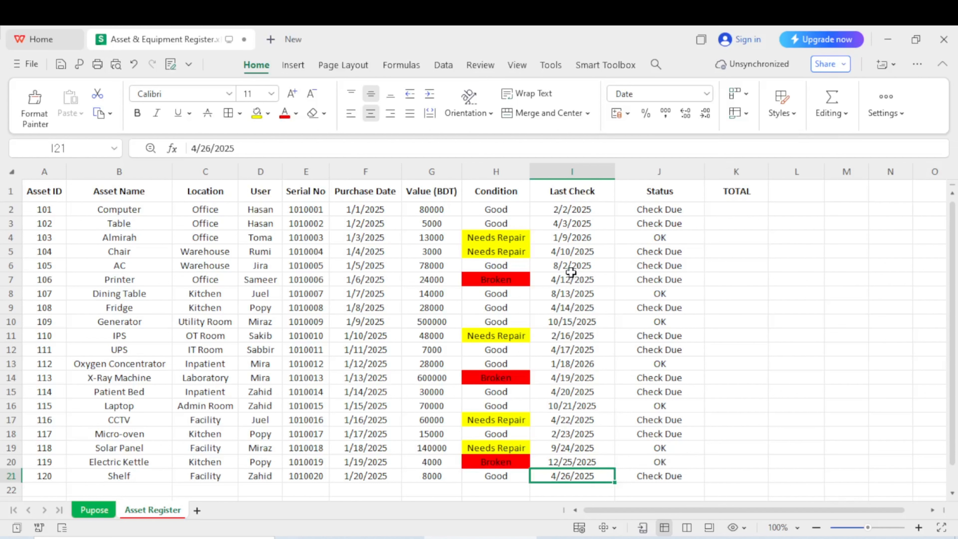
# Change the AC's Last Check date in cell I6 to 11/2/2025
pyautogui.doubleClick(557, 266)
pyautogui.press('BackSpace')
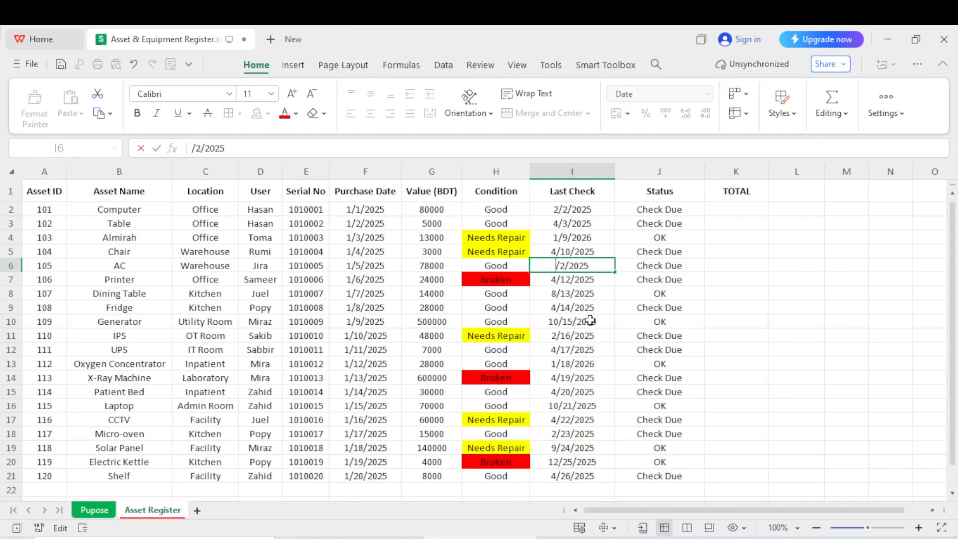
pyautogui.write('11')
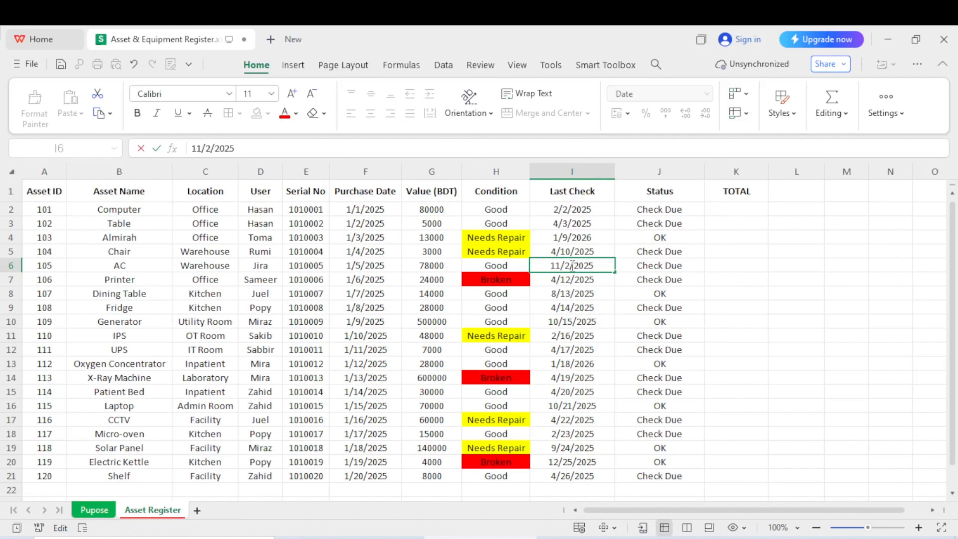
pyautogui.click(581, 283)
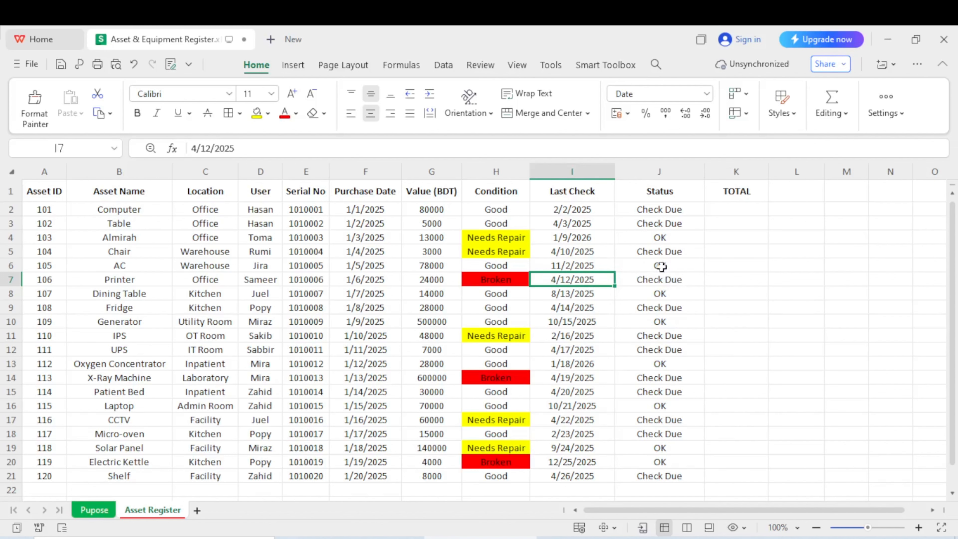
# Review the Status results in J2:J21, comparing them with the Condition entries and checking the formulas of individual assets
pyautogui.click(663, 212)
pyautogui.moveTo(660, 218); pyautogui.dragTo(670, 475)
pyautogui.moveTo(670, 214); pyautogui.dragTo(674, 477)
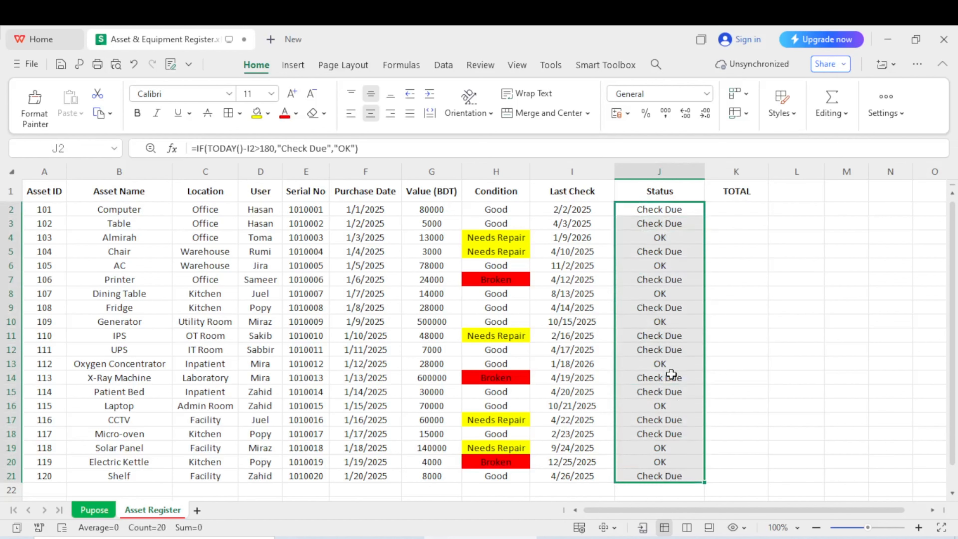
pyautogui.click(655, 304)
pyautogui.moveTo(666, 209); pyautogui.dragTo(669, 238)
pyautogui.moveTo(670, 293); pyautogui.dragTo(679, 475)
pyautogui.click(676, 307)
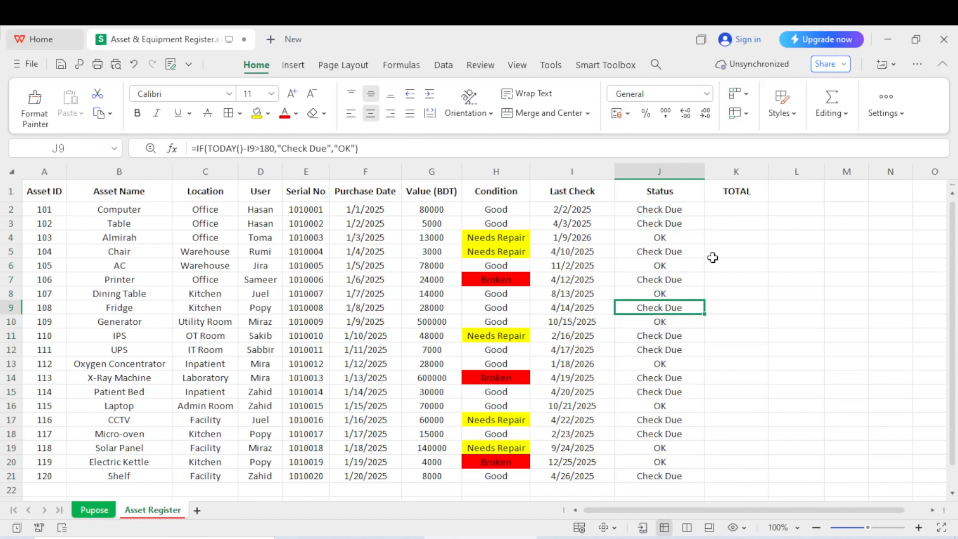
pyautogui.moveTo(648, 209); pyautogui.dragTo(668, 472)
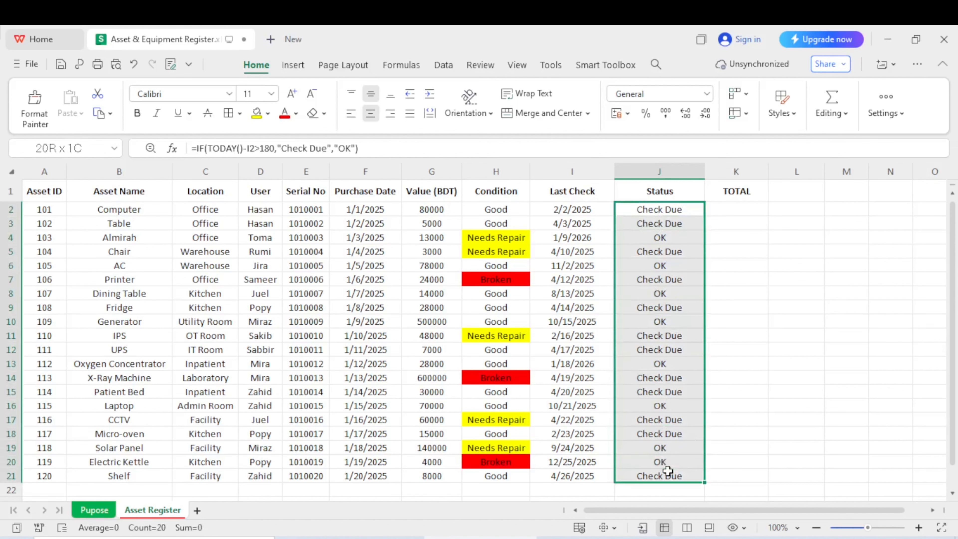
pyautogui.click(686, 311)
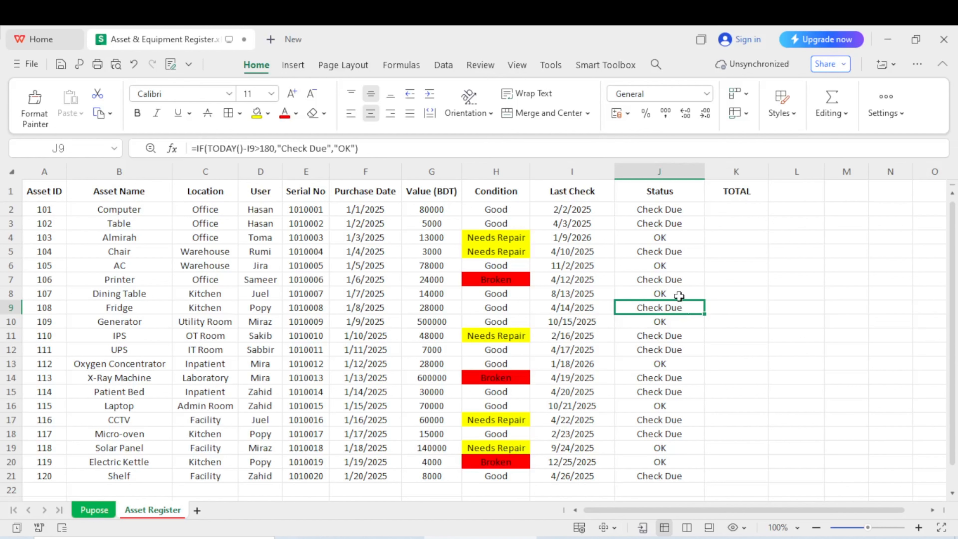
pyautogui.moveTo(665, 210); pyautogui.dragTo(673, 473)
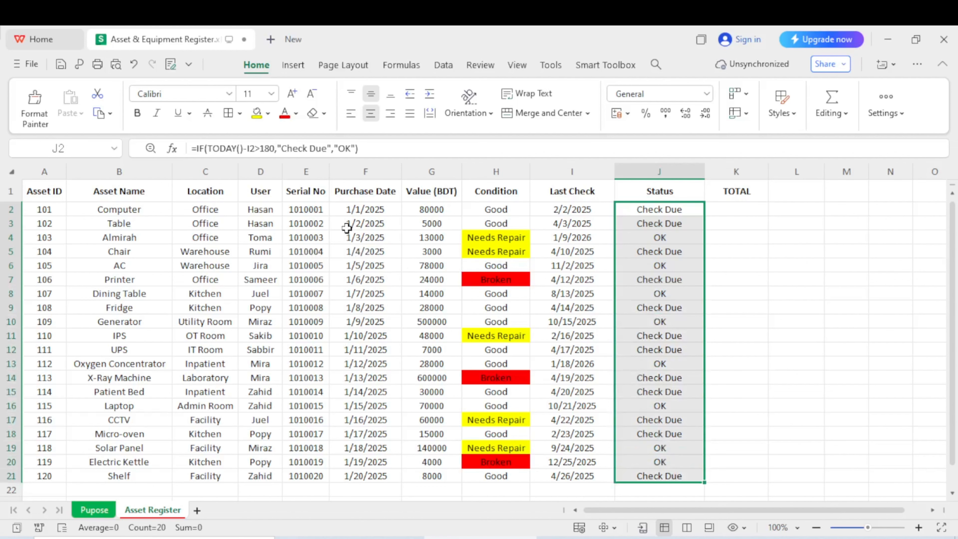
pyautogui.moveTo(318, 211); pyautogui.dragTo(311, 312)
pyautogui.click(624, 260)
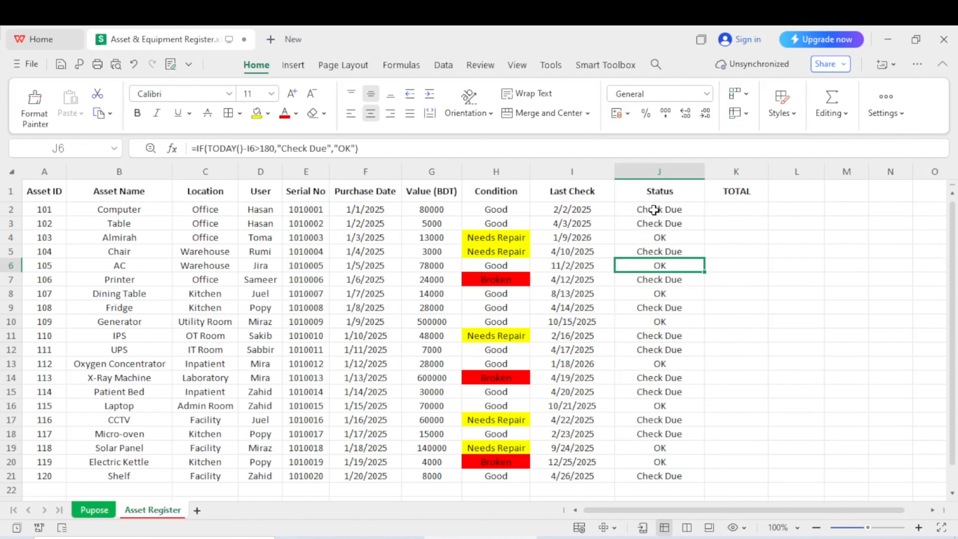
pyautogui.moveTo(648, 210); pyautogui.dragTo(671, 468)
pyautogui.moveTo(503, 212); pyautogui.dragTo(513, 449)
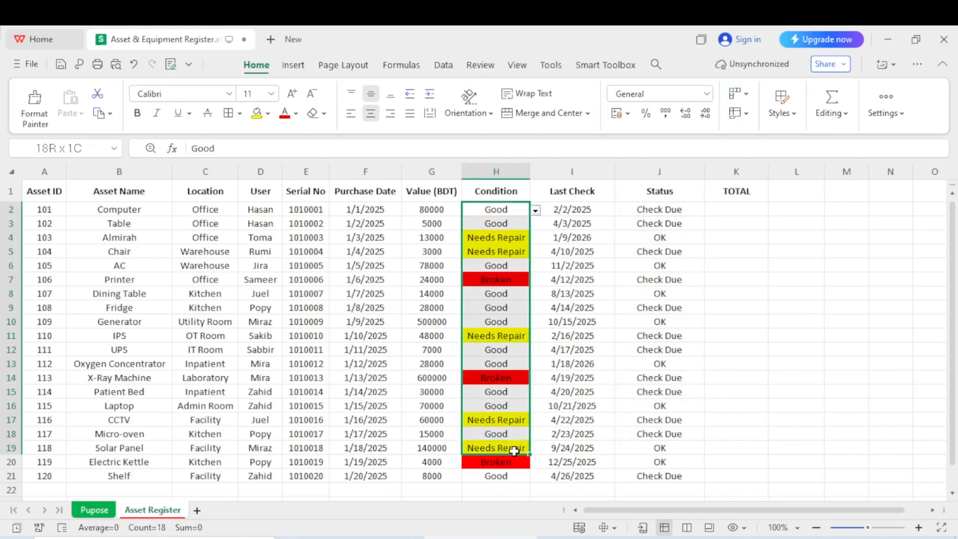
pyautogui.moveTo(676, 209); pyautogui.dragTo(669, 457)
pyautogui.click(661, 405)
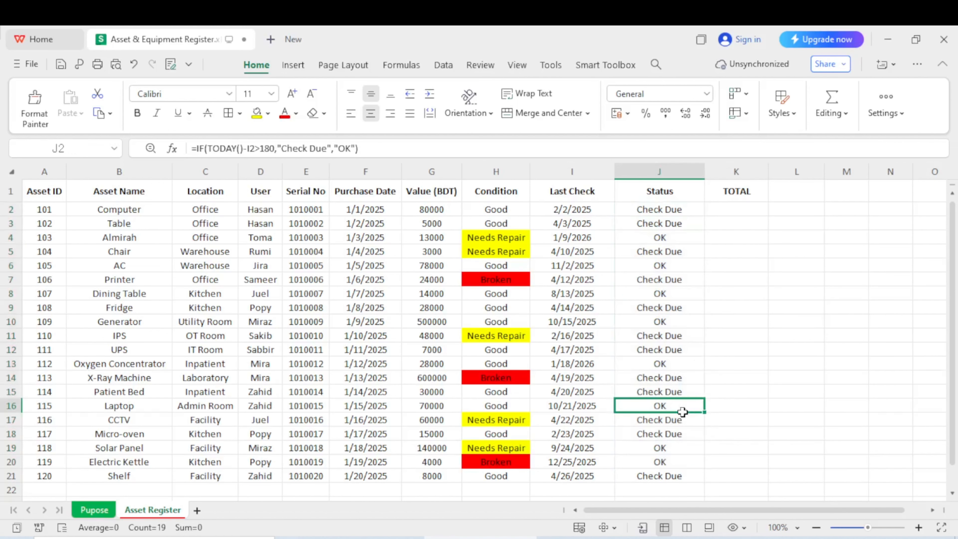
pyautogui.moveTo(670, 214); pyautogui.dragTo(659, 486)
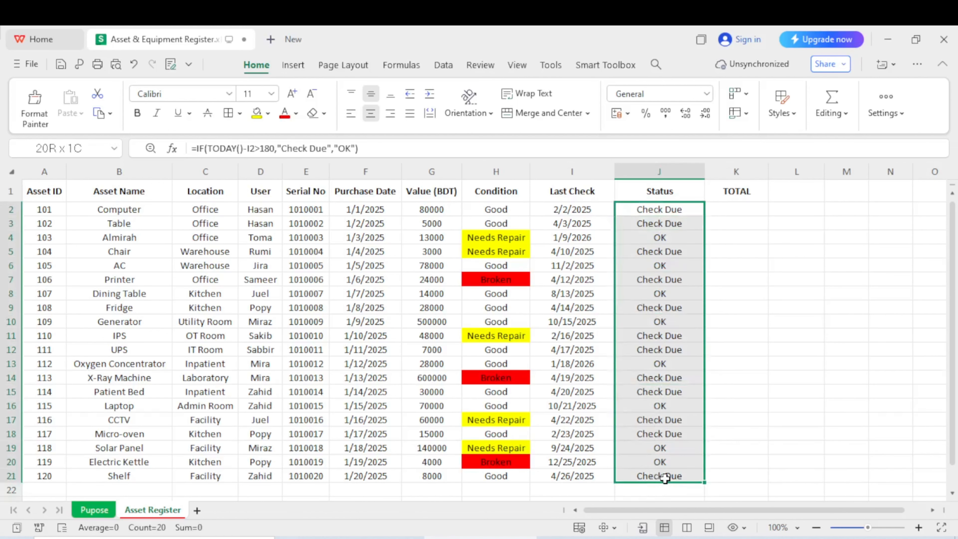
pyautogui.click(685, 267)
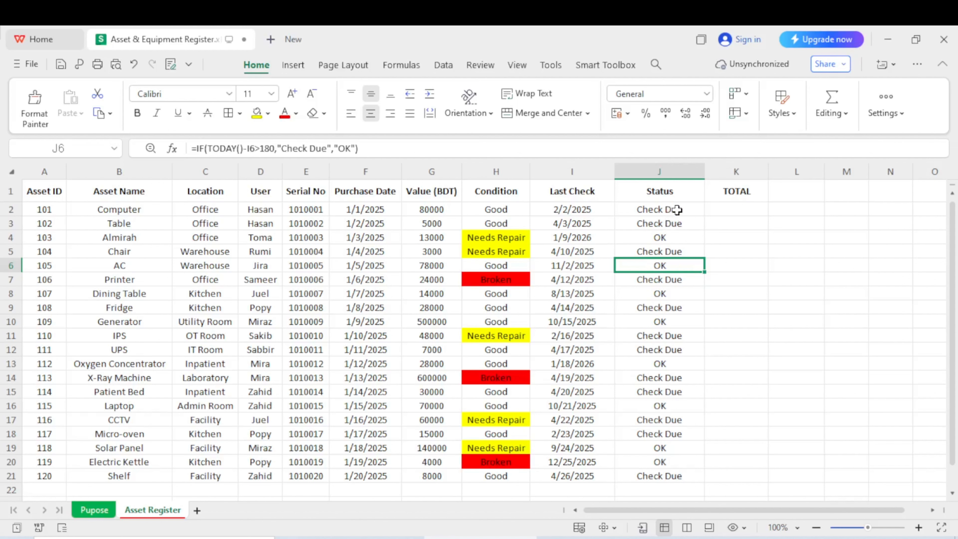
pyautogui.moveTo(663, 212); pyautogui.dragTo(650, 434)
pyautogui.click(674, 307)
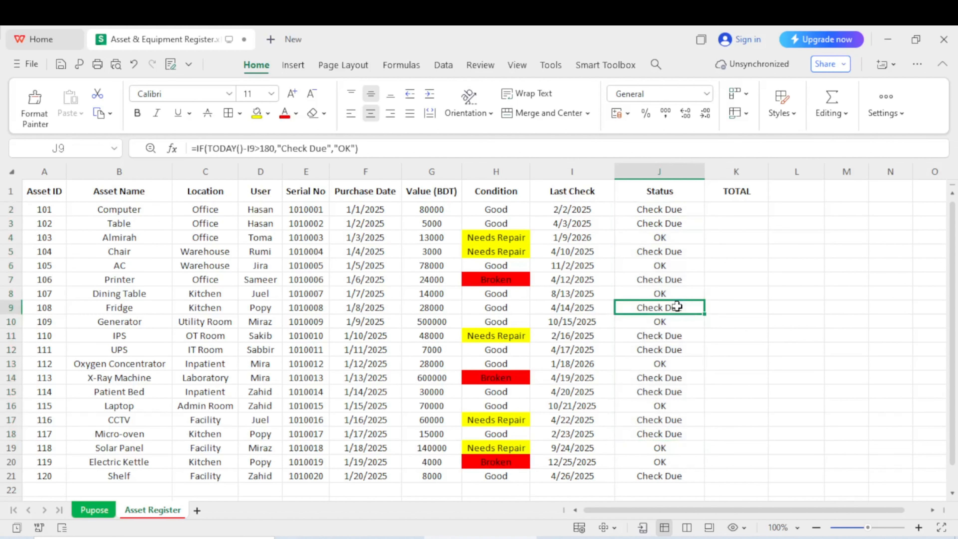
pyautogui.click(657, 210)
pyautogui.click(665, 234)
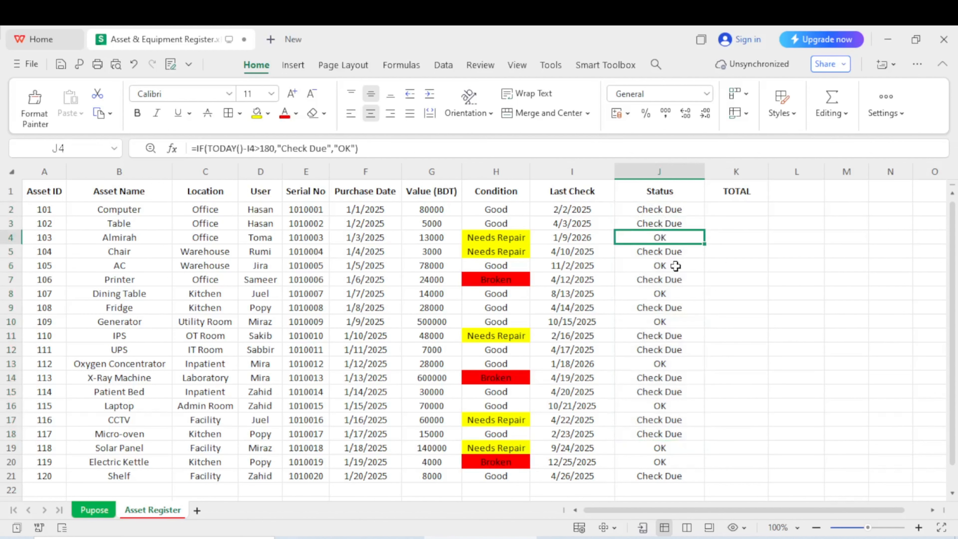
pyautogui.click(677, 267)
pyautogui.click(670, 290)
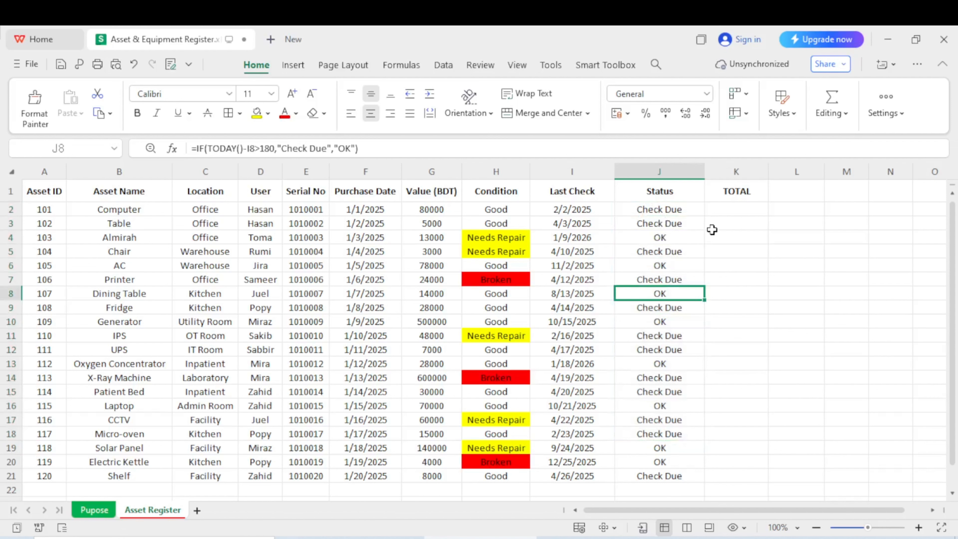
# Start a COUNTIFS formula in cell K2 under the TOTAL heading
pyautogui.click(738, 197)
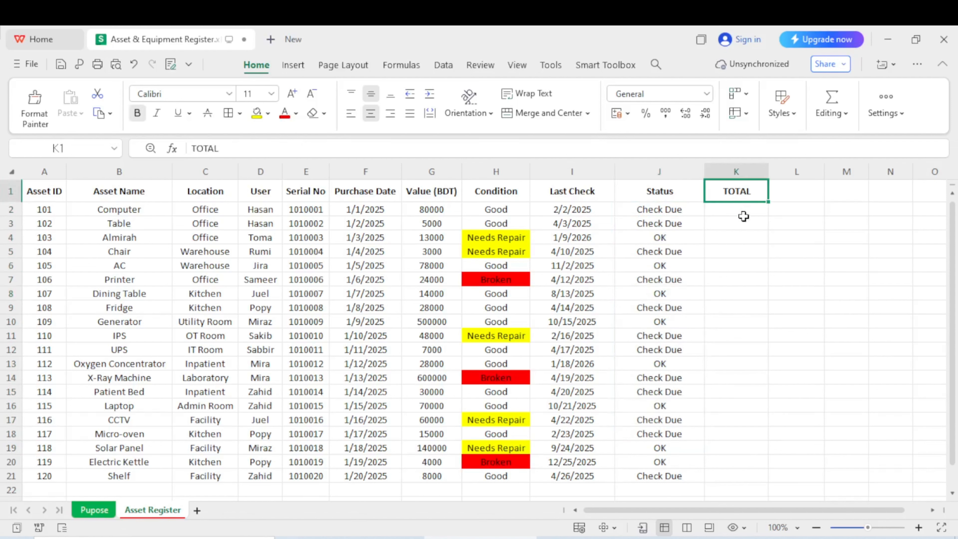
pyautogui.click(719, 213)
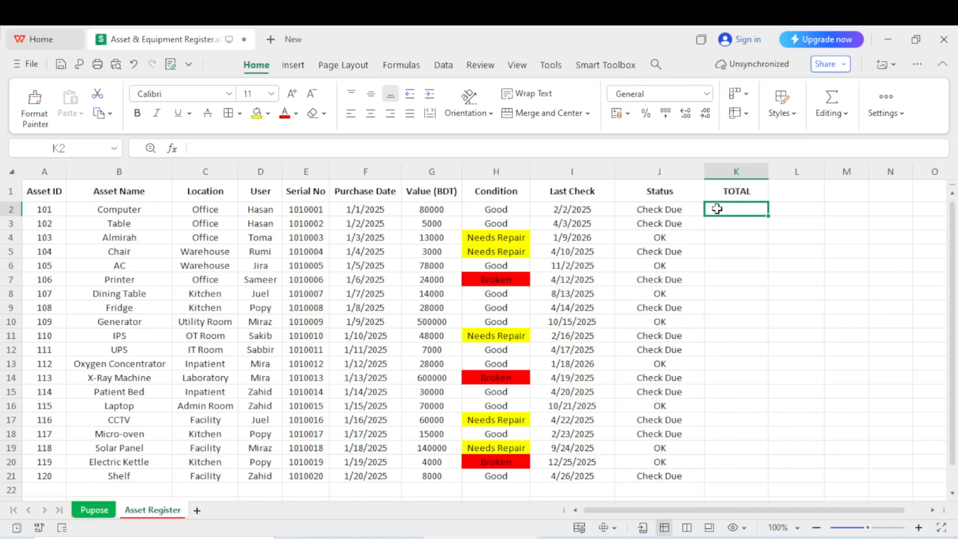
pyautogui.write('=')
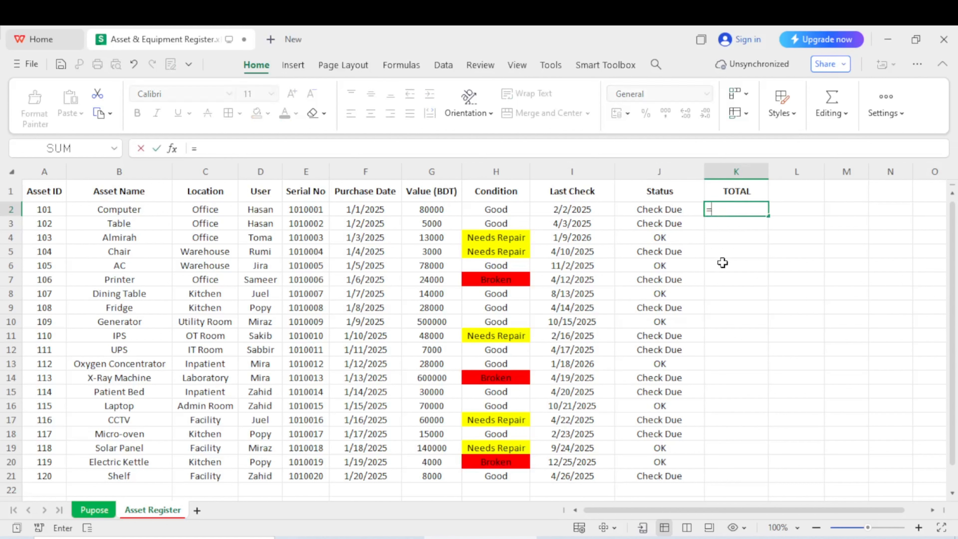
pyautogui.write('counts')
pyautogui.press('BackSpace')
pyautogui.press('BackSpace')
pyautogui.press('BackSpace')
pyautogui.press('BackSpace')
pyautogui.press('BackSpace')
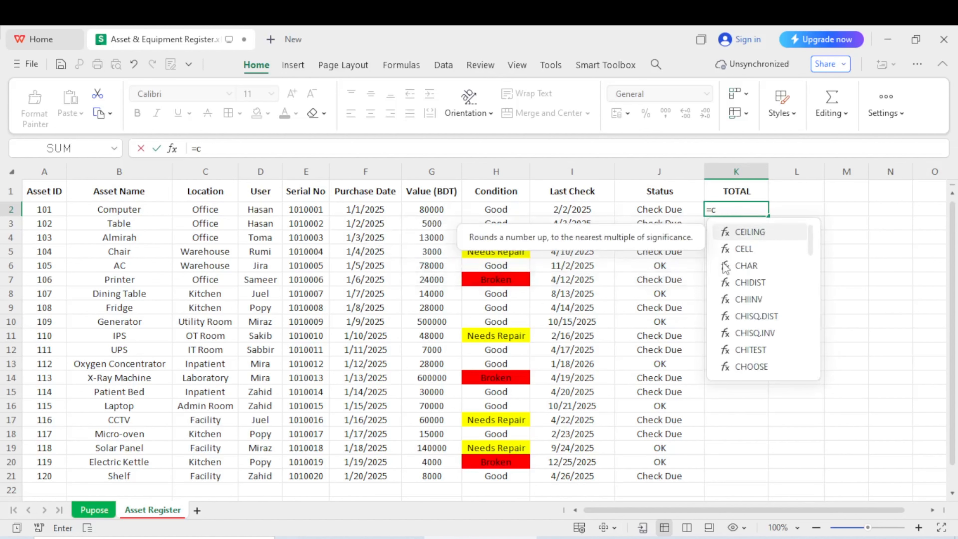
pyautogui.write('o')
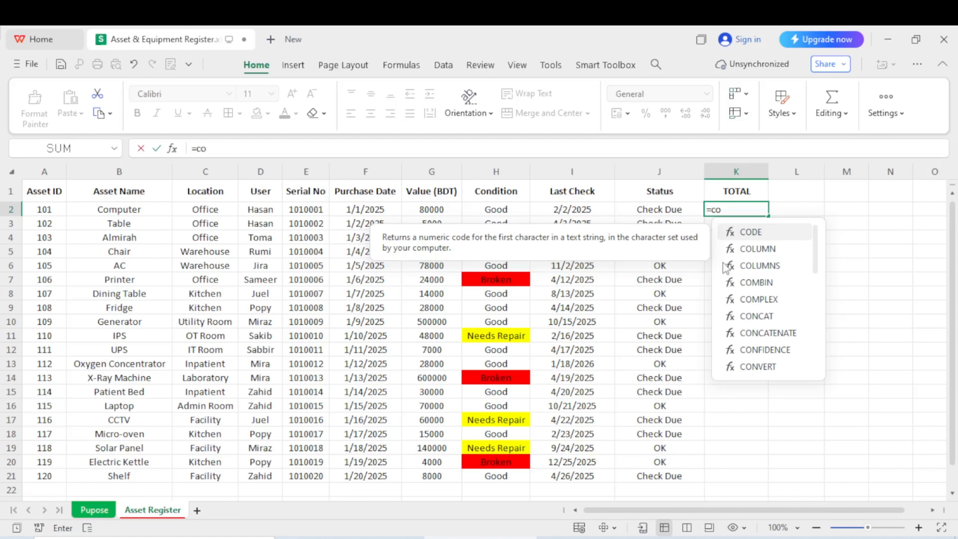
pyautogui.write('u')
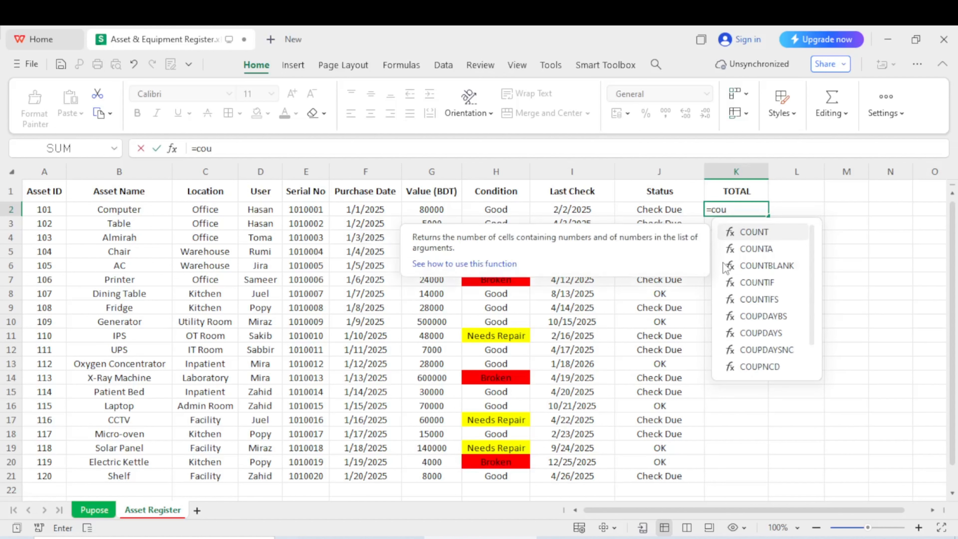
pyautogui.doubleClick(764, 300)
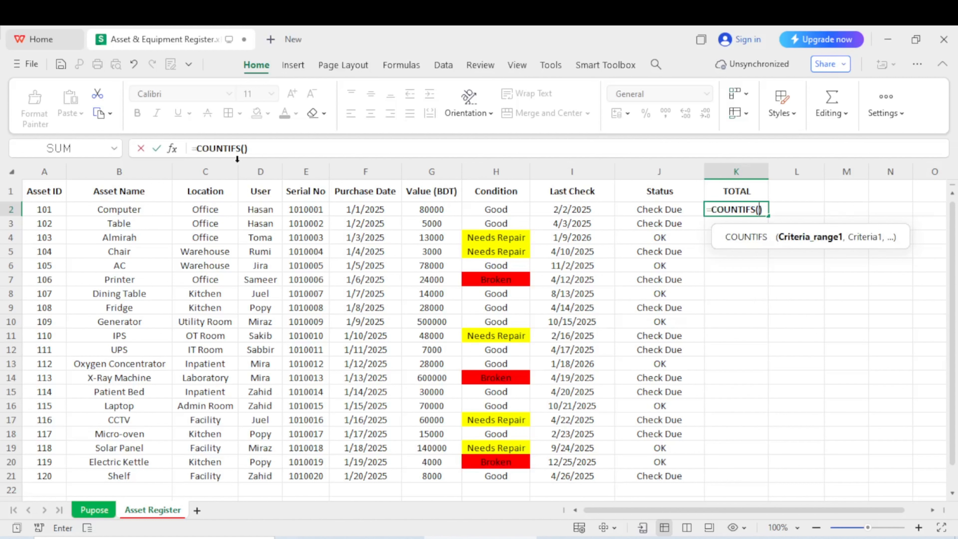
# Complete the K2 formula as =COUNTIFS(J:J,"Check Due") to count the overdue assets in the Status column
pyautogui.click(244, 148)
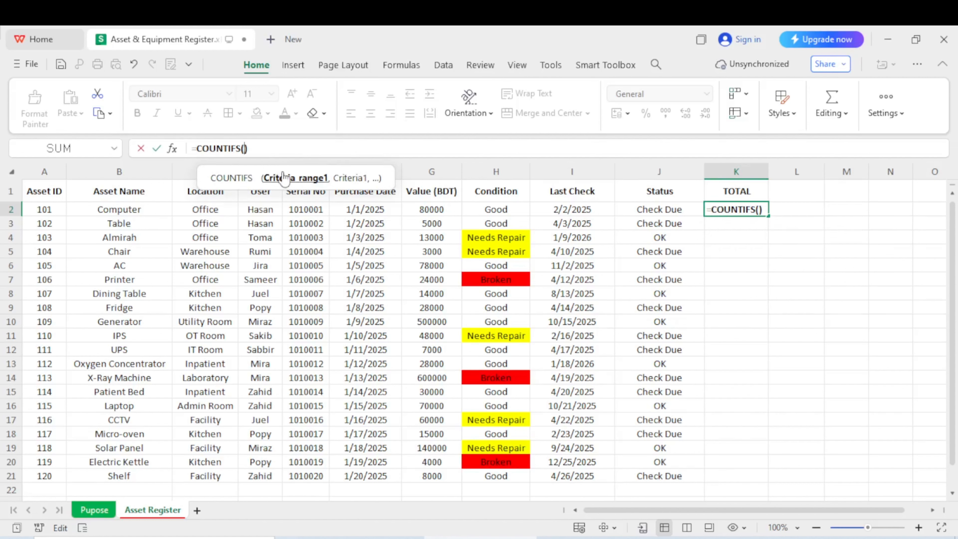
pyautogui.write('J:J')
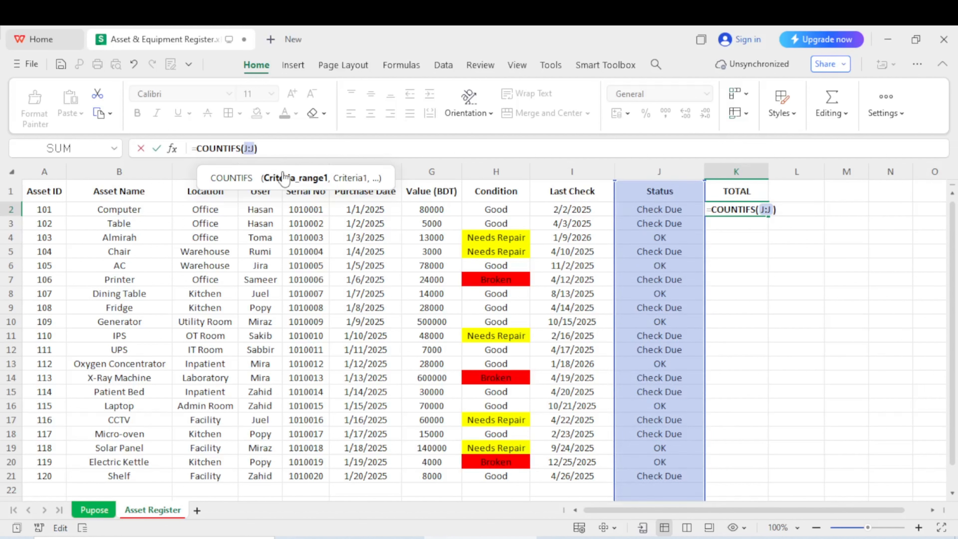
pyautogui.write(',')
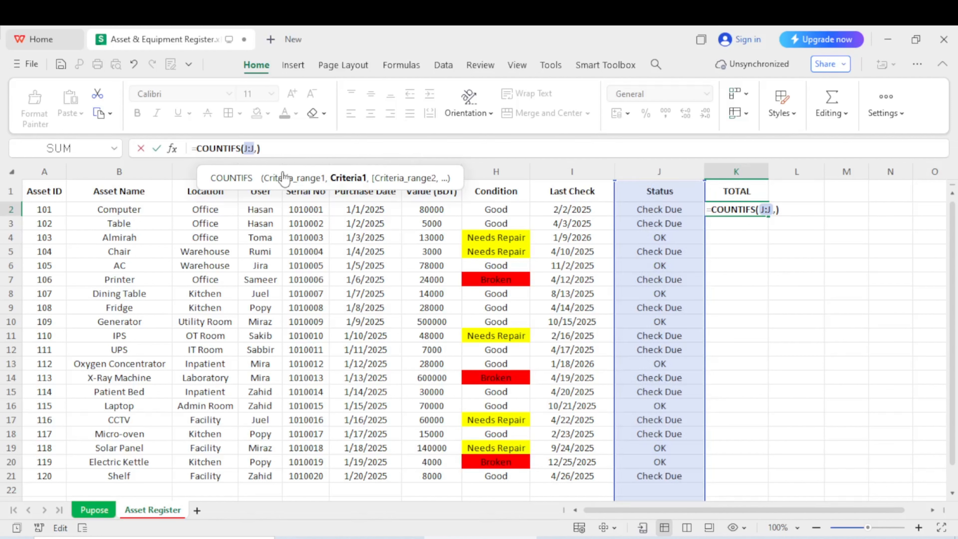
pyautogui.write('"')
pyautogui.write('Checvk')
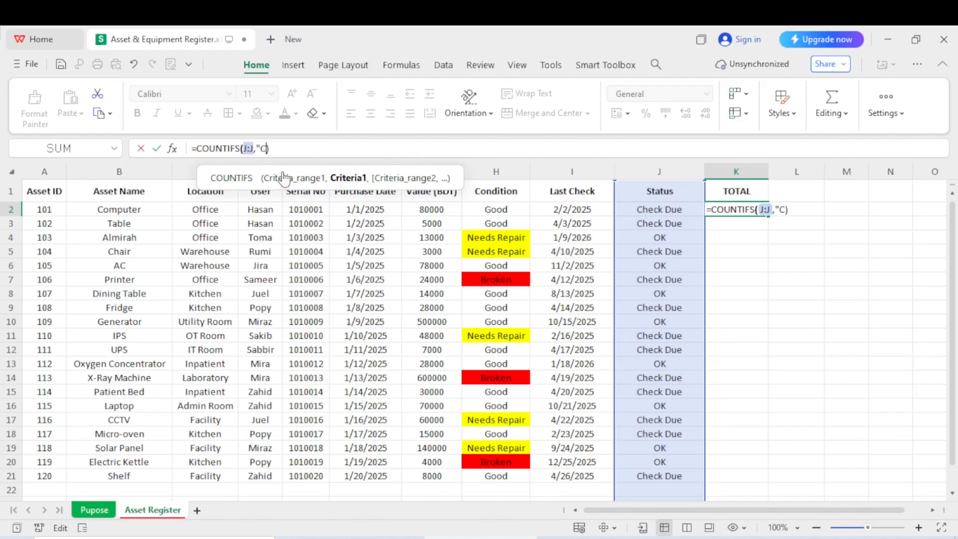
pyautogui.press('BackSpace')
pyautogui.press('BackSpace')
pyautogui.write('k Due"')
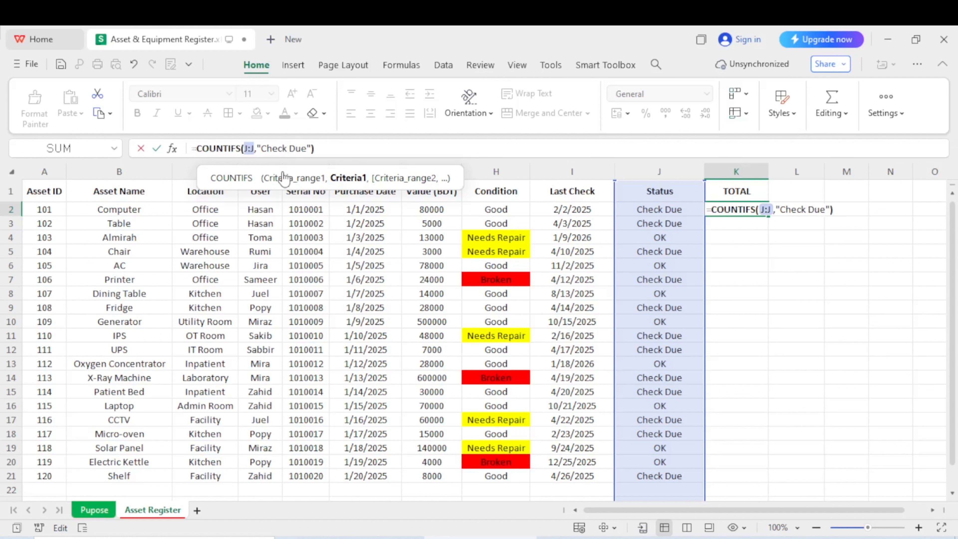
pyautogui.press('Return')
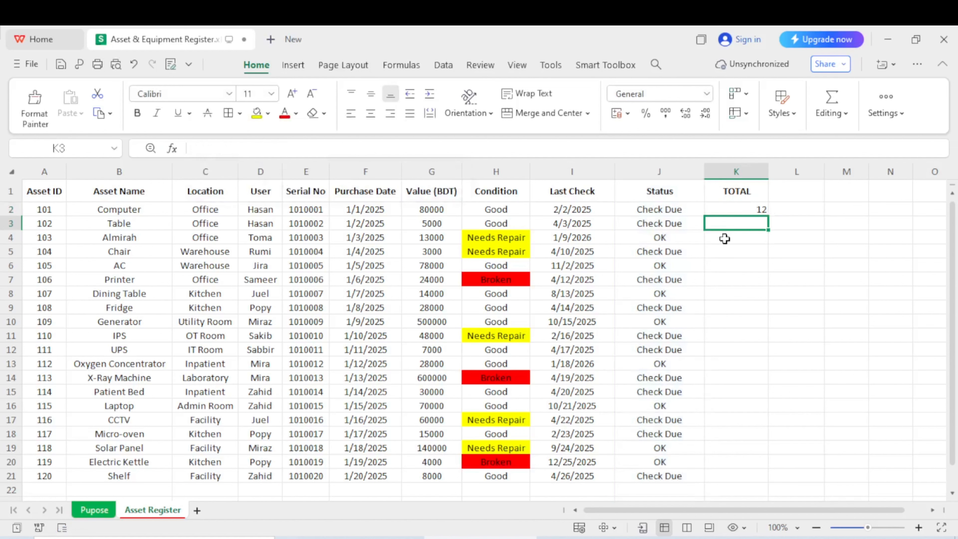
pyautogui.moveTo(667, 210); pyautogui.dragTo(670, 222)
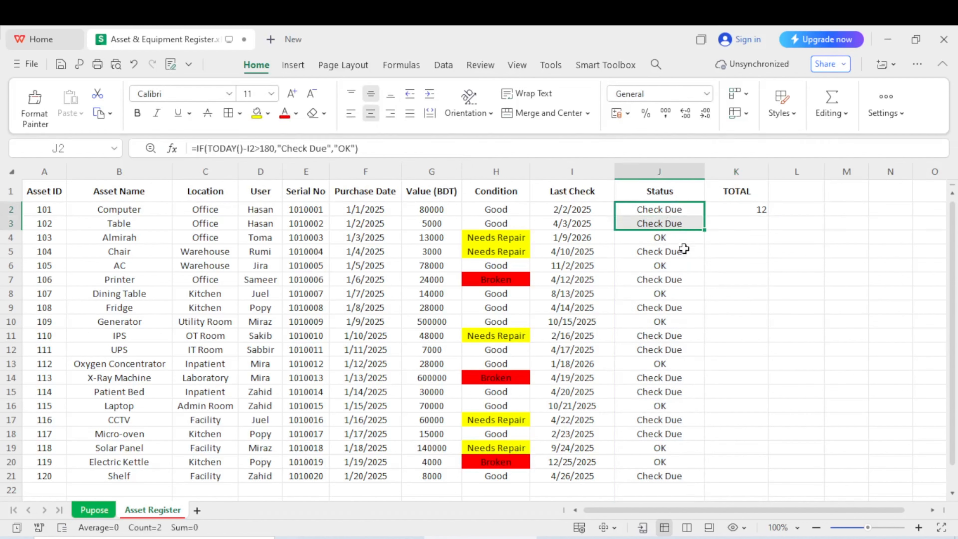
pyautogui.click(701, 253)
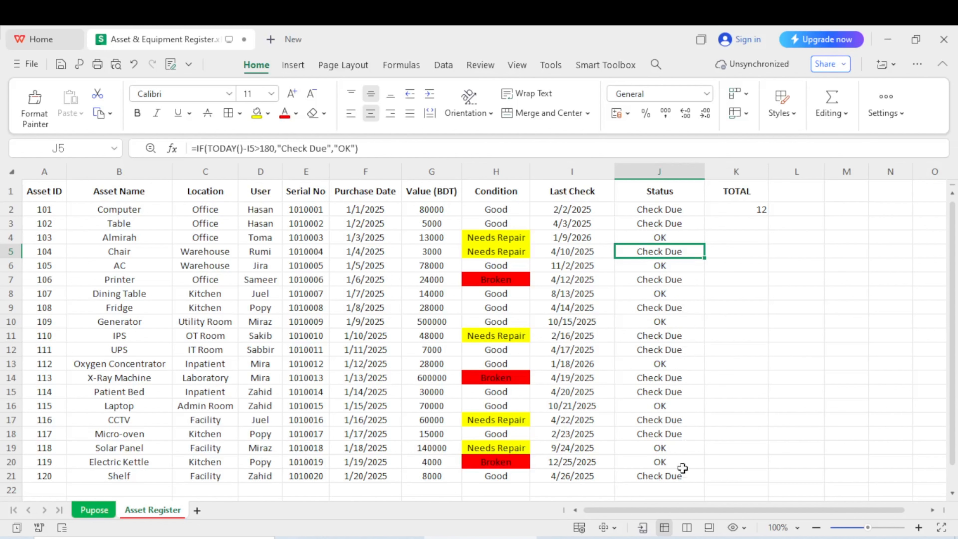
# Format the overdue count in cell K2 with red, bold text
pyautogui.click(743, 214)
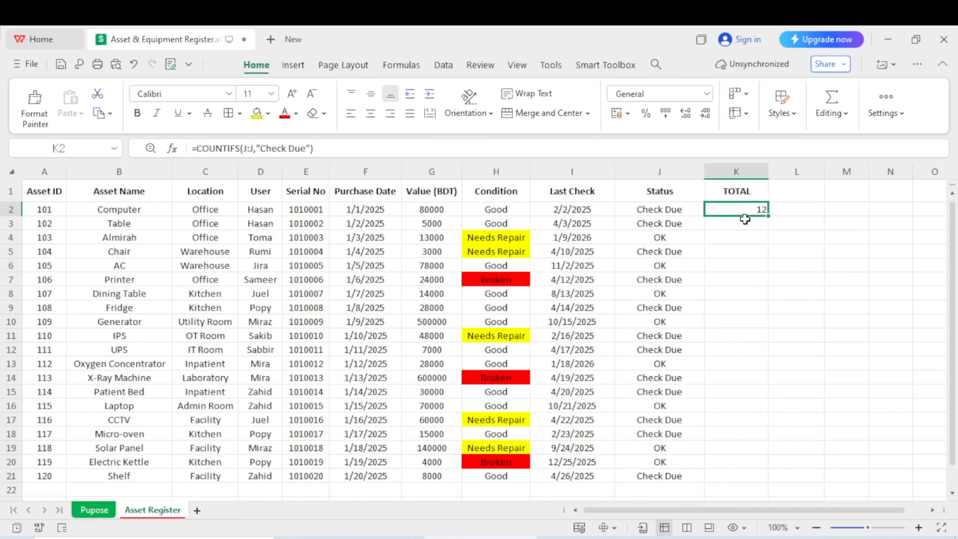
pyautogui.click(285, 113)
pyautogui.click(747, 264)
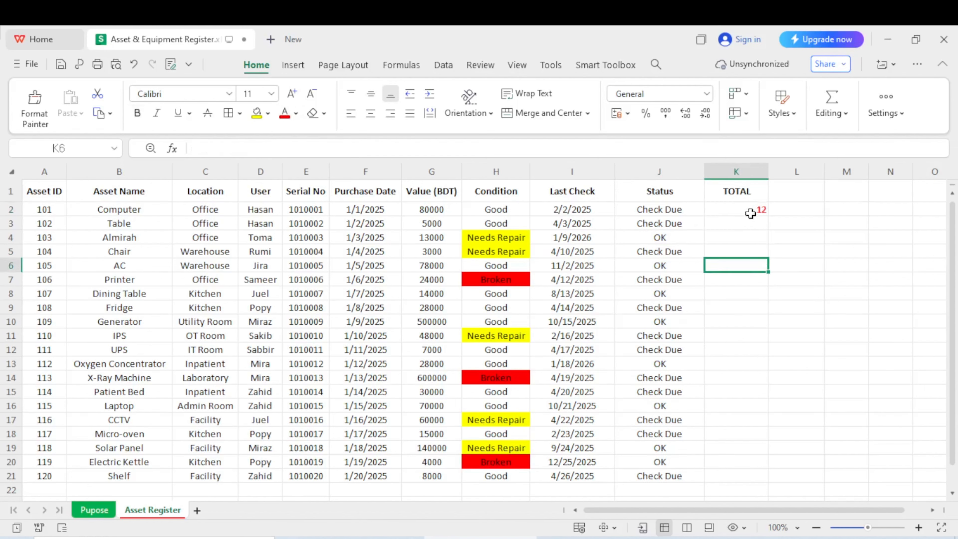
pyautogui.click(751, 214)
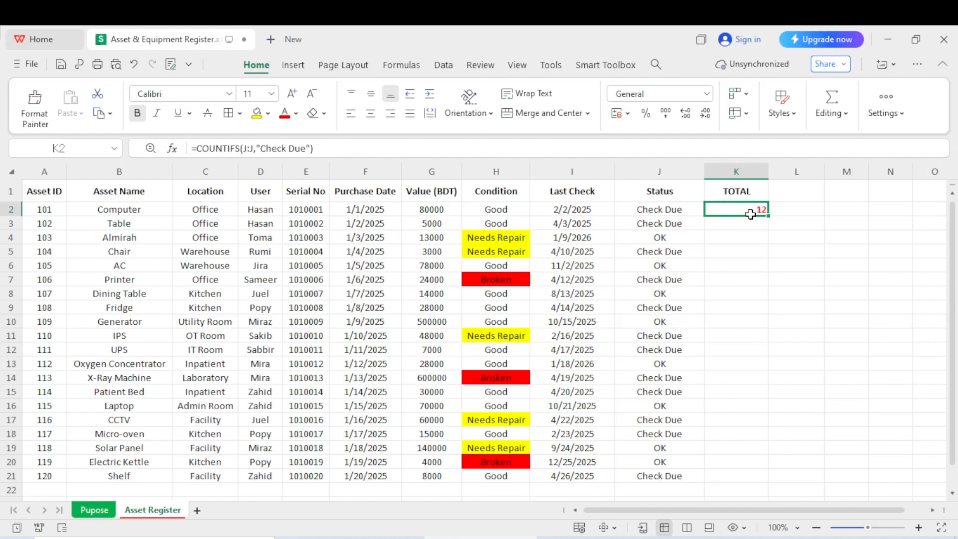
pyautogui.click(740, 250)
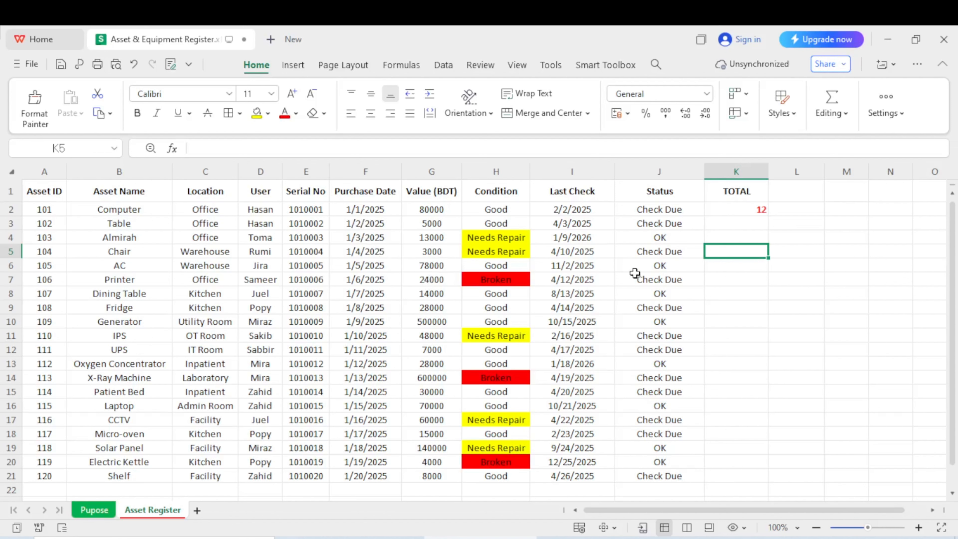
pyautogui.click(642, 269)
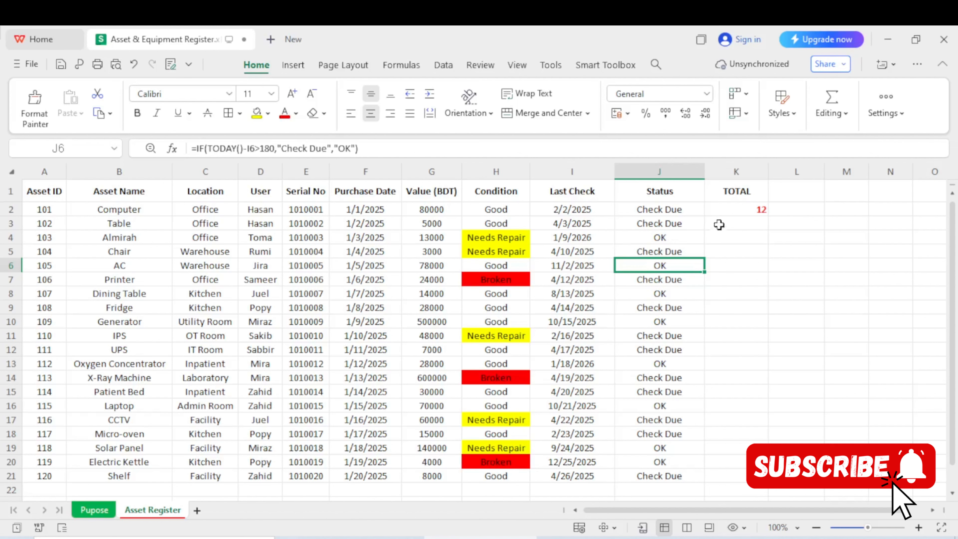
pyautogui.click(744, 212)
pyautogui.click(741, 242)
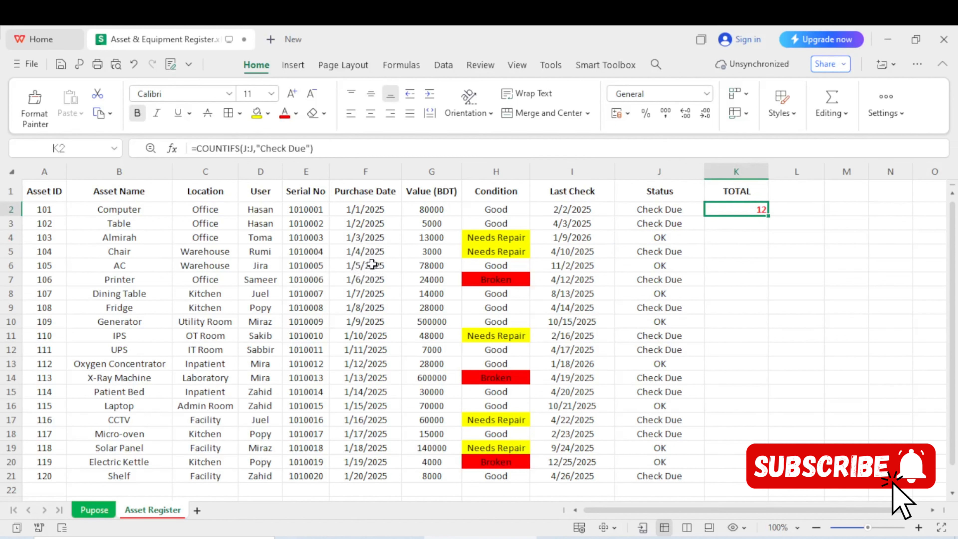
pyautogui.moveTo(655, 222); pyautogui.dragTo(633, 393)
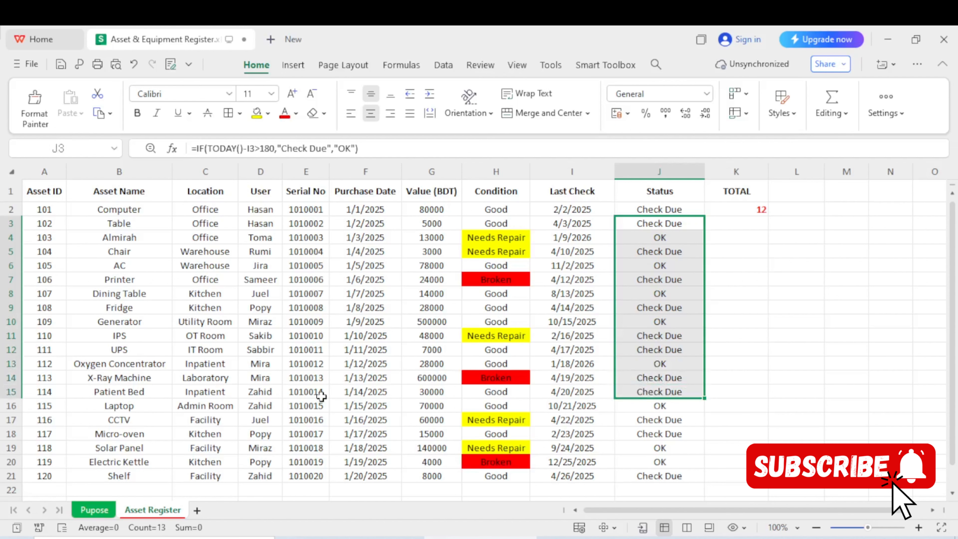
# Open the Pupose sheet to review the register's Purpose and Practice lists
pyautogui.click(94, 510)
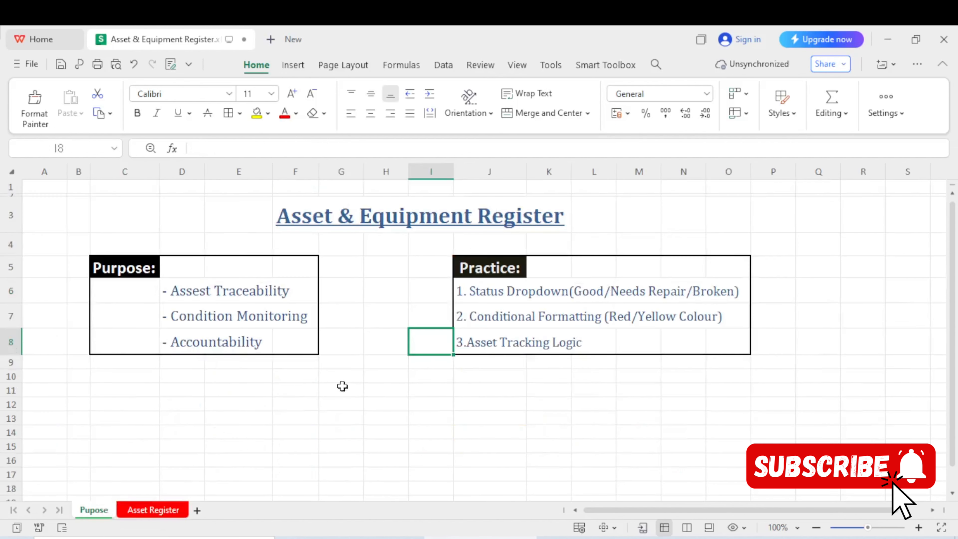
pyautogui.click(361, 295)
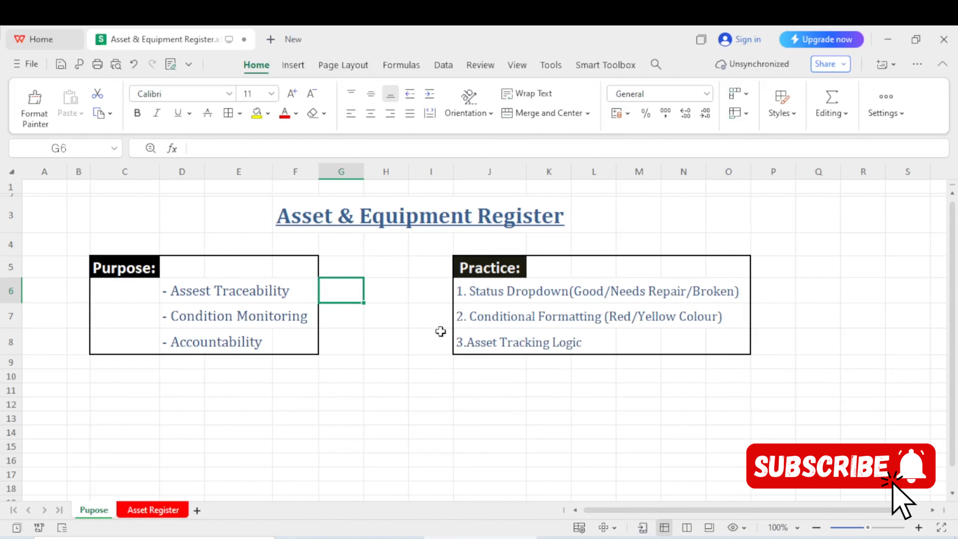
pyautogui.click(409, 350)
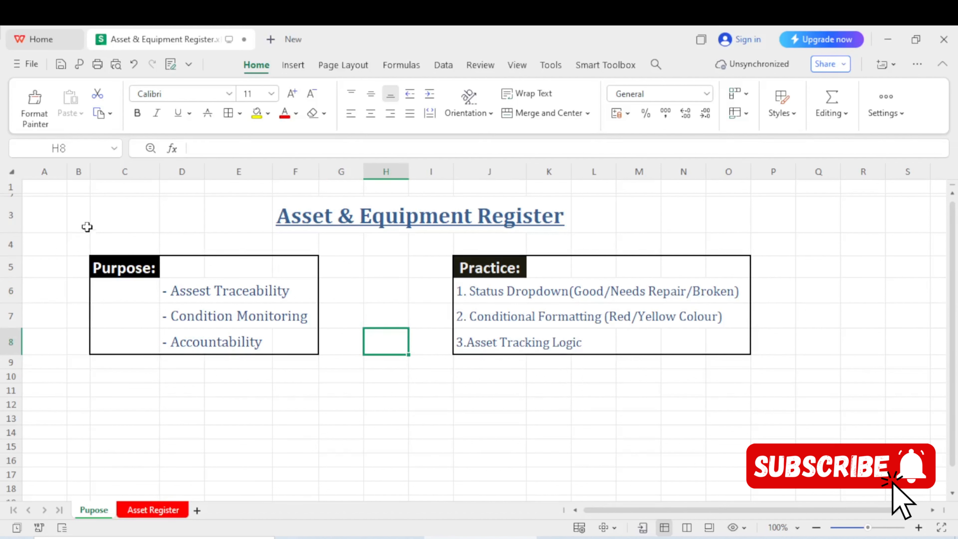